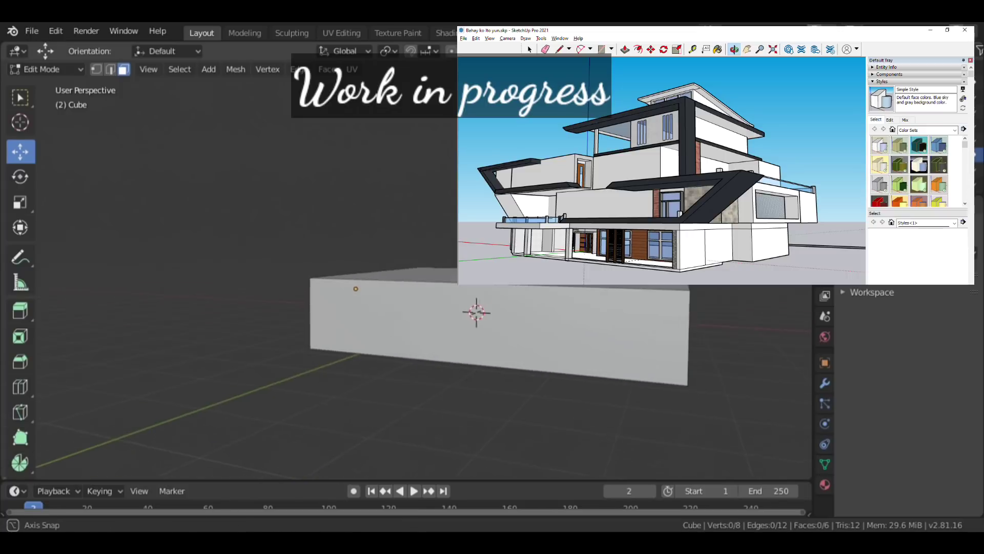
# Step: Lengthen the second-storey block along Y by moving its front face until it overhangs the ground-floor block
pyautogui.press('ctrl+KP_3')
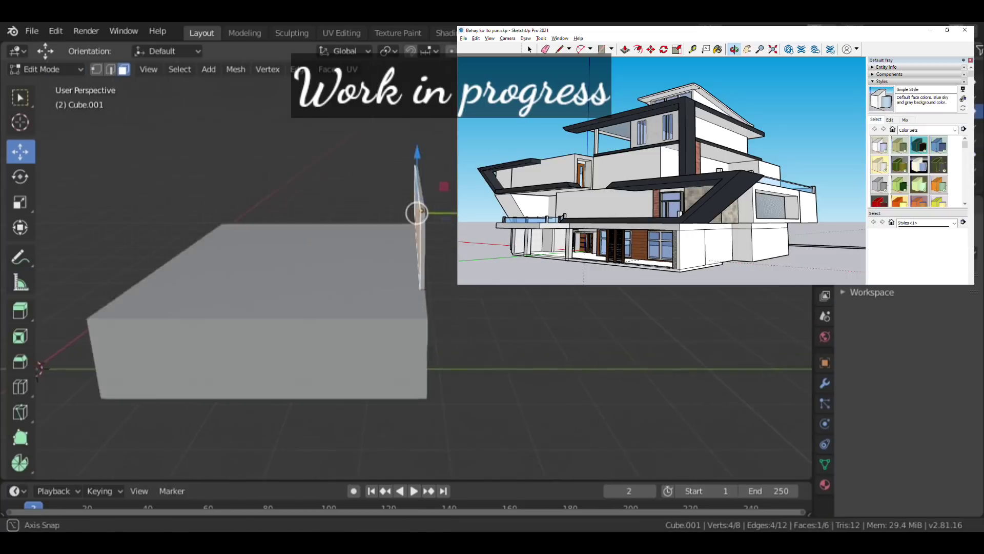
pyautogui.press('KP_3')
pyautogui.press('g')
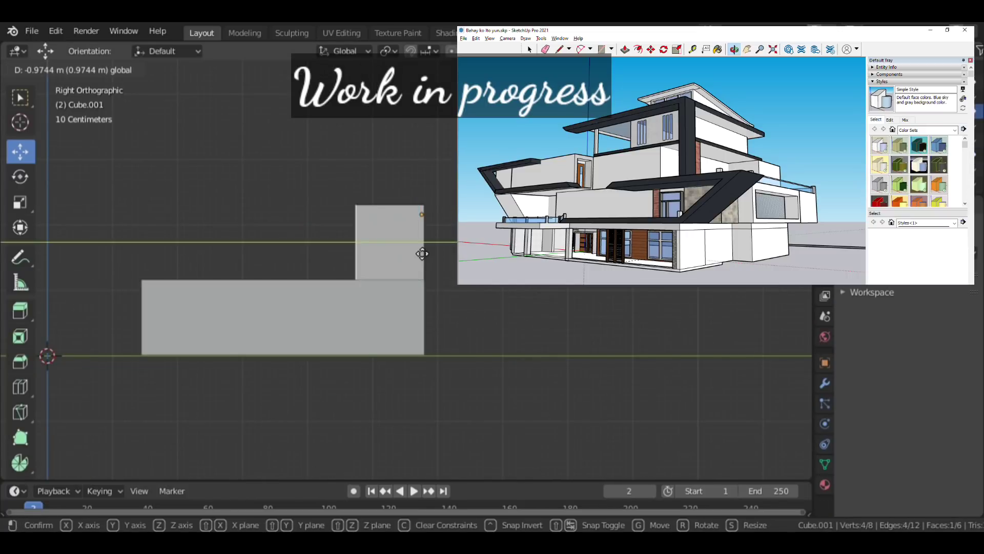
pyautogui.press('Tab')
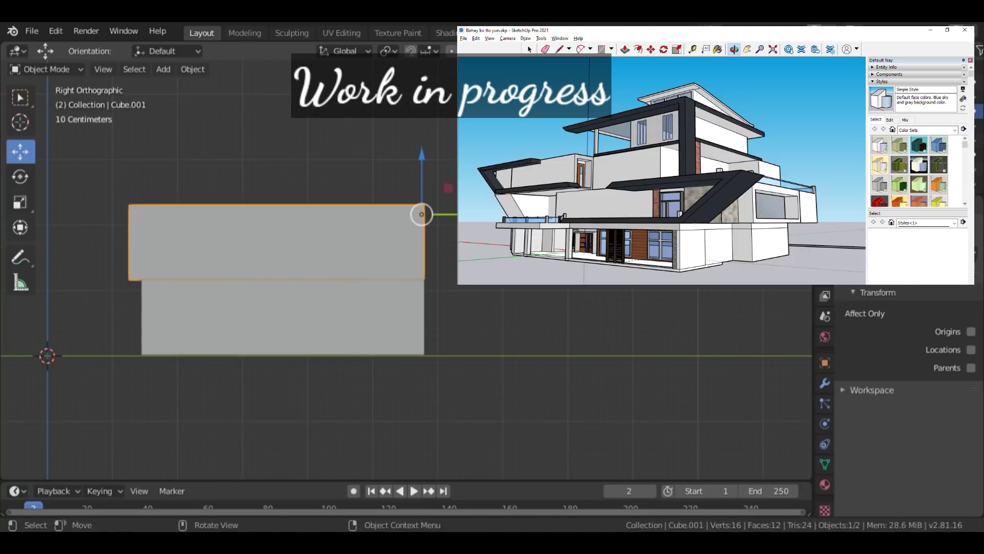
# Step: Shift the whole second-storey block along Y so it is offset from the ground-floor block
pyautogui.click(454, 217)
pyautogui.moveTo(454, 217); pyautogui.dragTo(360, 215, button='middle')
pyautogui.press('g')
pyautogui.click(393, 220)
# Step: Thin Cube.002 into a narrow slab by moving its side face along Y in Edit Mode
pyautogui.press('KP_3')
pyautogui.moveTo(237, 268)
pyautogui.mouseDown(button='middle')
pyautogui.moveTo(267, 246)
pyautogui.moveTo(373, 292)
pyautogui.moveTo(461, 287)
pyautogui.mouseUp(button='middle')
pyautogui.press('Tab')
pyautogui.press('KP_3')
pyautogui.press('g')
pyautogui.click(265, 257)
# Step: Move the thin Cube.002 slab along Y so it lies level with the upper block in plan
pyautogui.press('KP_7')
pyautogui.scroll(-3, 486, 257)
pyautogui.press('Tab')
pyautogui.click(494, 228)
pyautogui.press('g')
pyautogui.press('y')
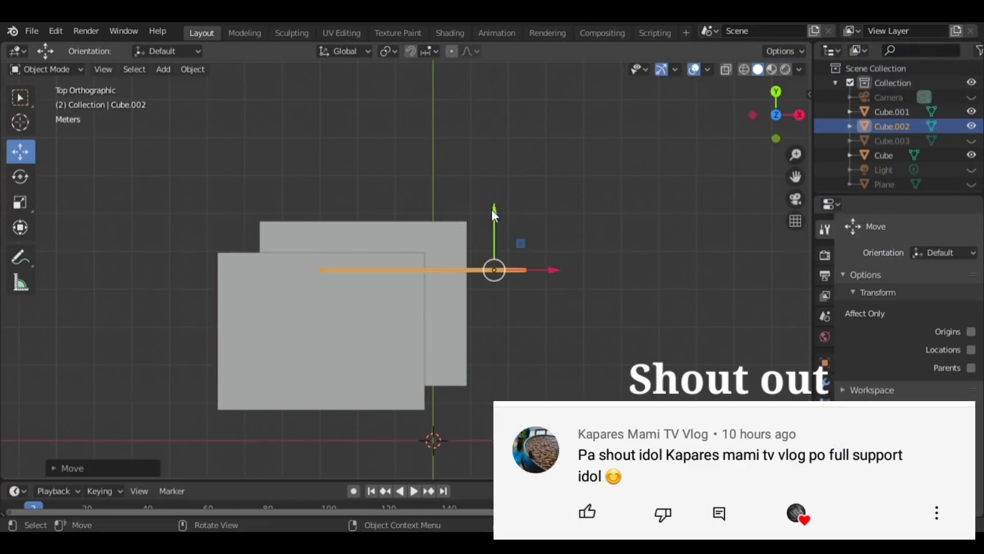
# Step: Move the Cube.002 slab along Z so it sits on the ground floor at second-storey level
pyautogui.moveTo(784, 114)
pyautogui.mouseDown()
pyautogui.moveTo(792, 120)
pyautogui.moveTo(777, 117)
pyautogui.mouseUp()
pyautogui.press('KP_3')
pyautogui.scroll(4, 796, 176)
pyautogui.press('Tab')
pyautogui.press('ctrl+KP_1')
pyautogui.press('Tab')
pyautogui.press('ctrl+KP_1')
pyautogui.press('KP_3')
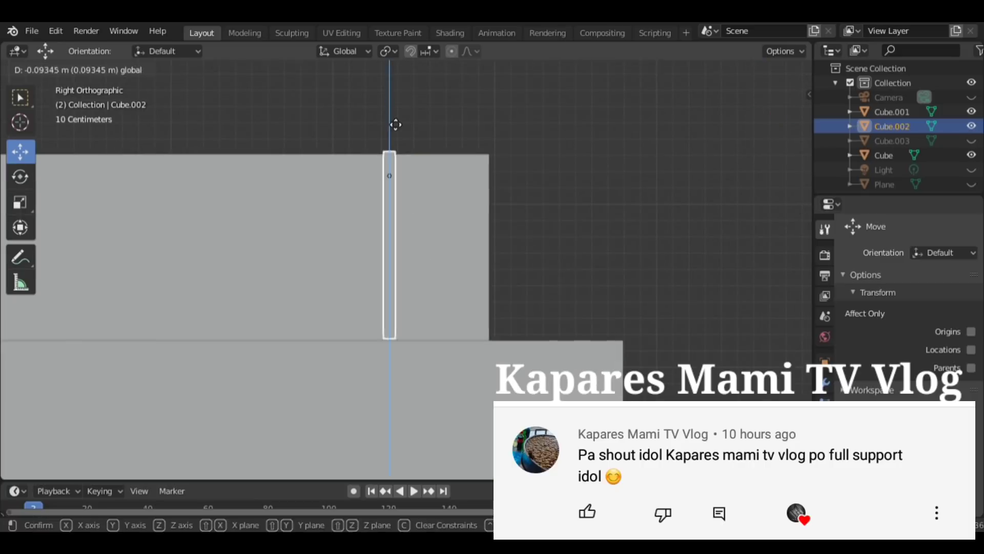
# Step: Extend the Cube.002 slab's face along Y to form a side wing on the second storey
pyautogui.scroll(3, 799, 189)
pyautogui.moveTo(694, 308); pyautogui.dragTo(501, 289, button='middle')
pyautogui.press('KP_3')
pyautogui.press('Tab')
pyautogui.press('KP_3')
pyautogui.press('g')
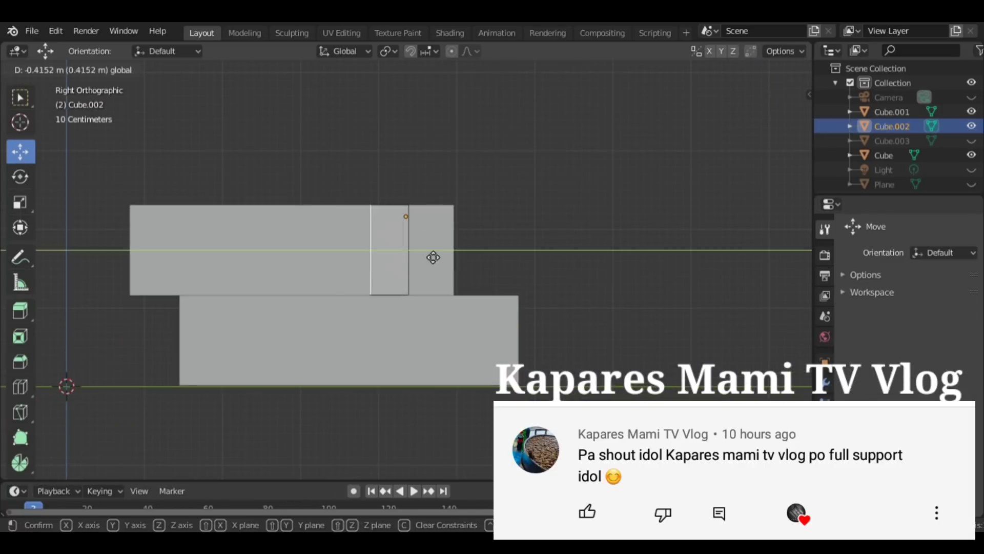
pyautogui.click(274, 245)
# Step: Unhide Cube.003 and move it along Z to sit on top of the second storey
pyautogui.moveTo(273, 245); pyautogui.dragTo(374, 217, button='middle')
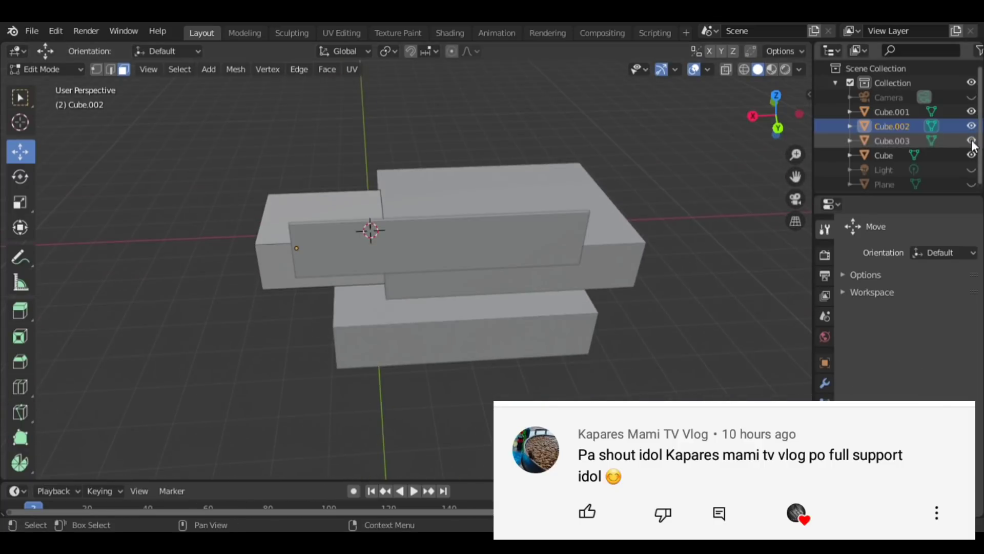
pyautogui.press('ctrl+KP_1')
pyautogui.press('Tab')
pyautogui.click(299, 122)
pyautogui.press('ctrl+KP_3')
pyautogui.press('ctrl+KP_1')
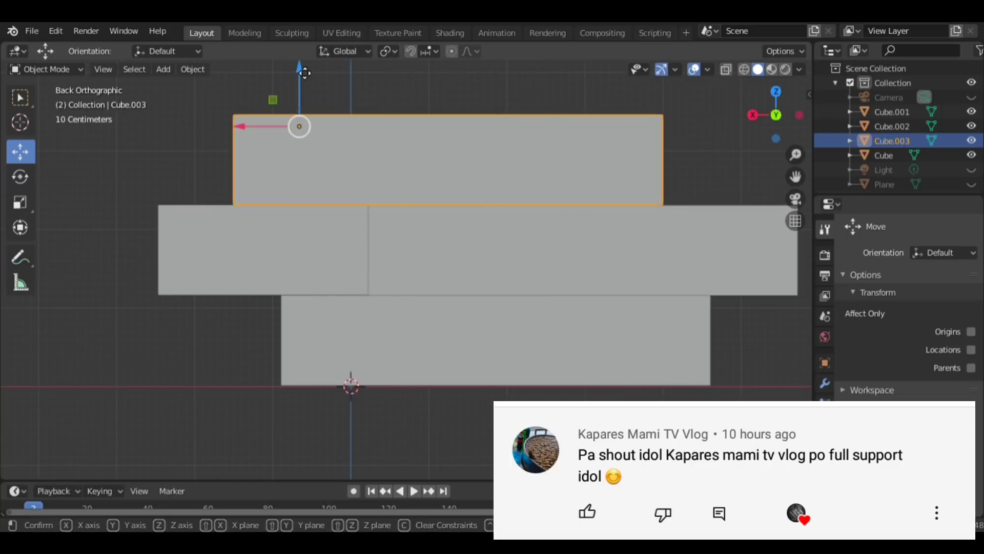
# Step: Extend Cube.003's face along Y to turn it into a full-depth third-storey block
pyautogui.moveTo(685, 180); pyautogui.dragTo(533, 221, button='middle')
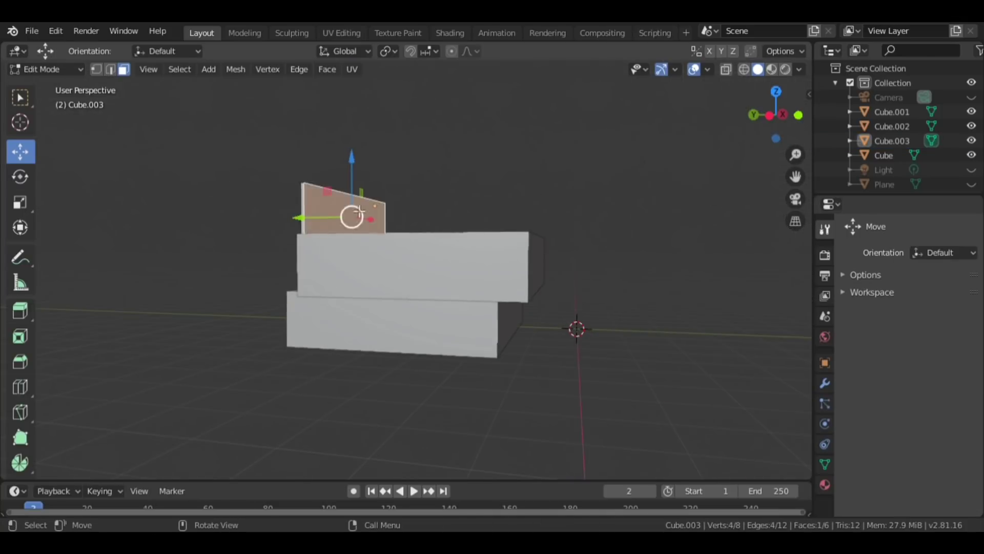
pyautogui.press('ctrl+KP_3')
pyautogui.press('g')
pyautogui.press('y')
pyautogui.click(464, 233)
pyautogui.scroll(4, 650, 173)
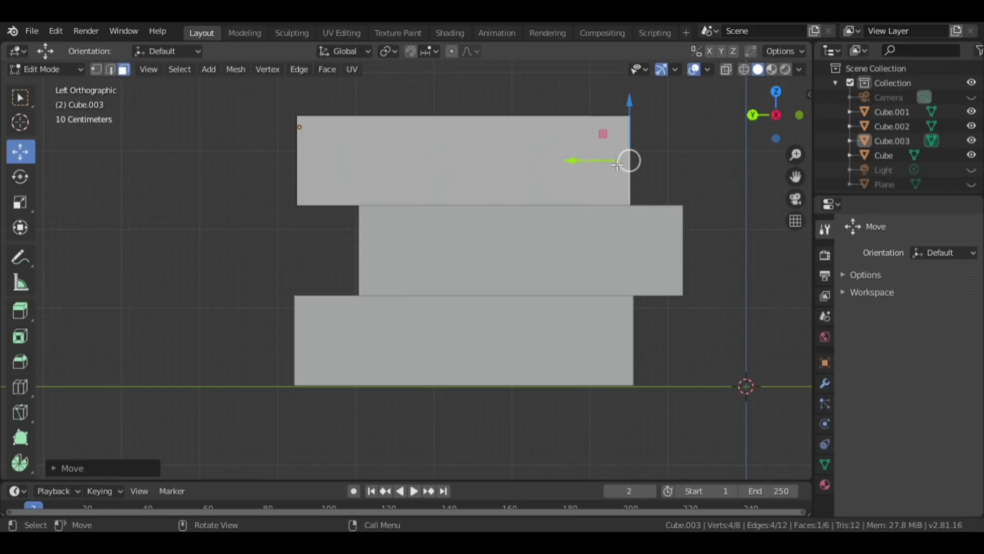
pyautogui.click(578, 178)
pyautogui.moveTo(579, 178); pyautogui.dragTo(564, 328, button='middle')
pyautogui.scroll(-3, 564, 328)
pyautogui.press('a')
pyautogui.press('Tab')
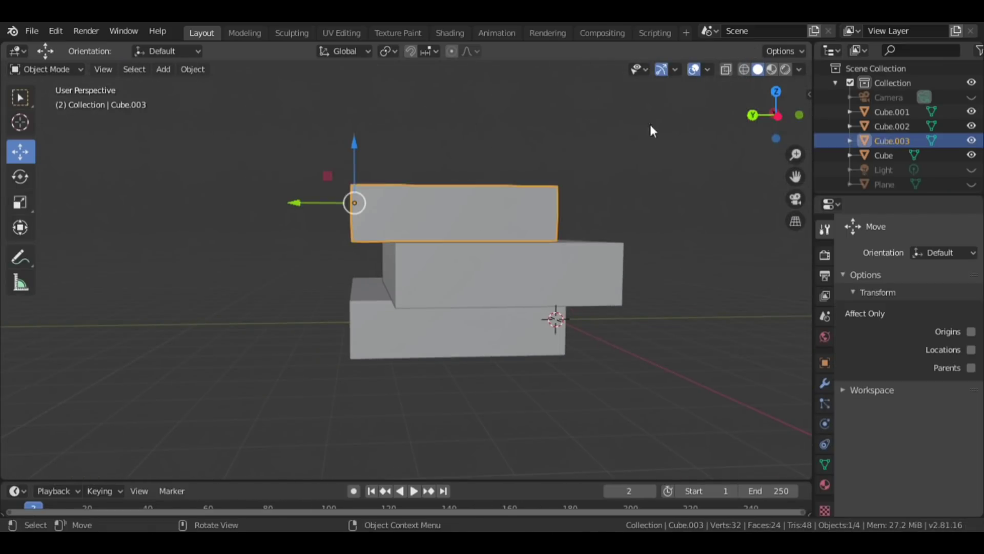
# Step: Shorten the third-storey block along Y until its back face aligns with the second storey's back
pyautogui.press('ctrl+KP_3')
pyautogui.moveTo(307, 195); pyautogui.dragTo(369, 232, button='middle')
pyautogui.press('Tab')
pyautogui.click(786, 120)
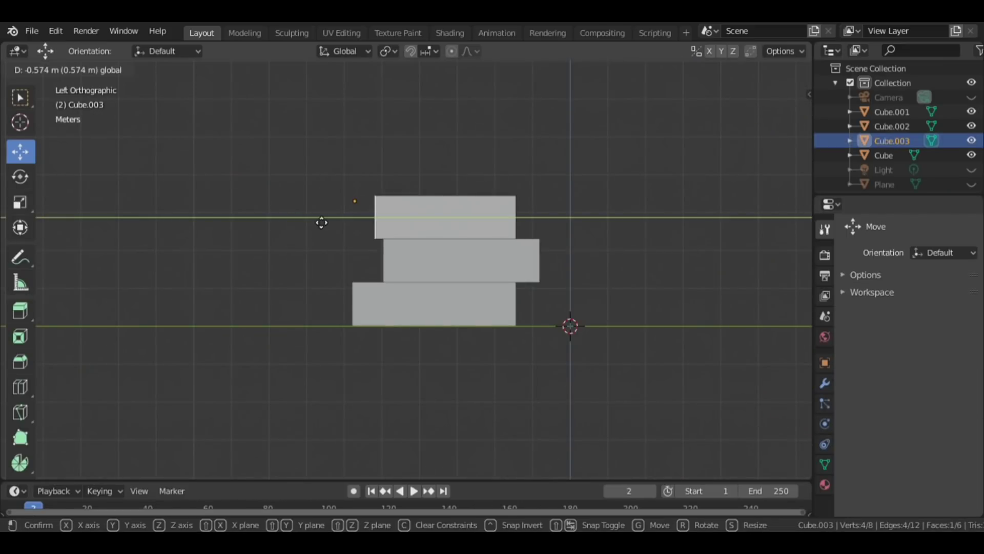
pyautogui.click(322, 222)
pyautogui.scroll(7, 328, 154)
pyautogui.press('g')
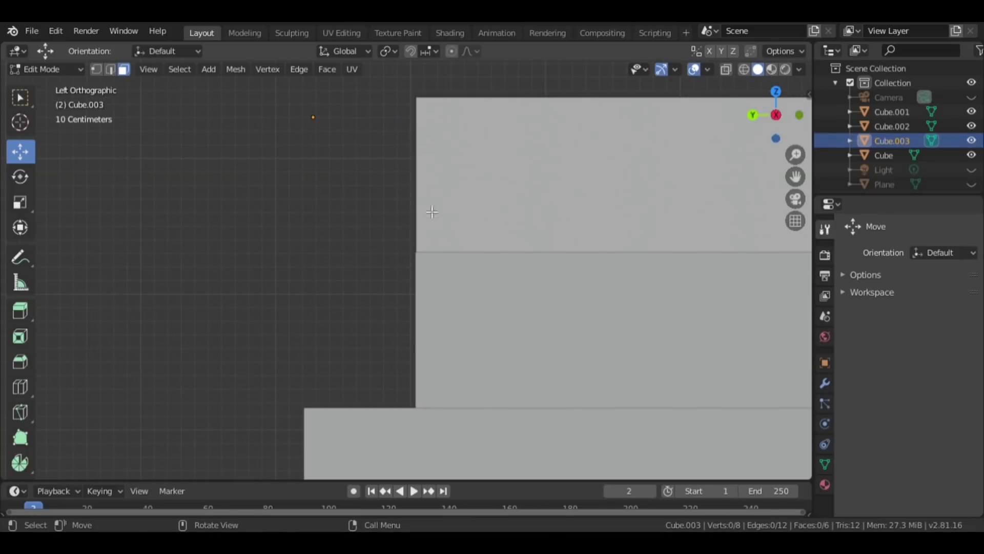
pyautogui.moveTo(494, 256); pyautogui.dragTo(390, 241, button='middle')
pyautogui.click(451, 216)
pyautogui.click(775, 115)
pyautogui.click(391, 181)
pyautogui.moveTo(391, 180); pyautogui.dragTo(359, 216, button='middle')
pyautogui.scroll(-6, 400, 256)
pyautogui.press('Tab')
# Step: Duplicate the third-storey block and move the copy along Z to stand above the other storeys
pyautogui.press('ctrl+KP_1')
pyautogui.rightClick(444, 251)
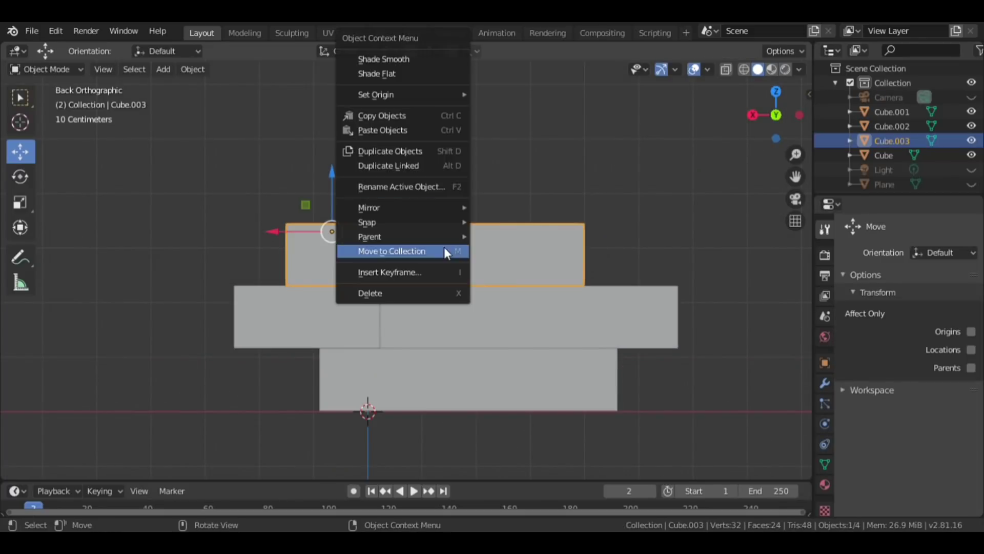
pyautogui.click(390, 151)
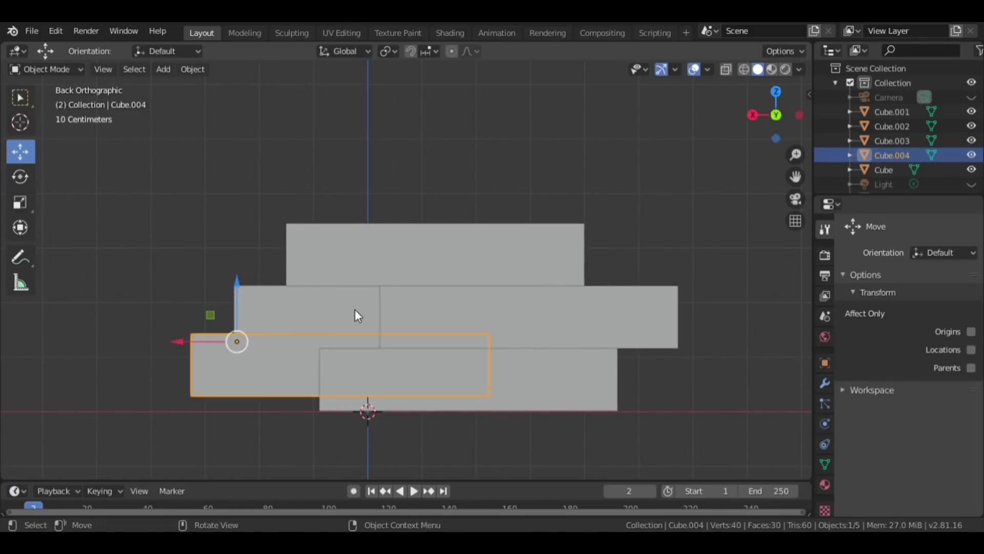
pyautogui.press('g')
pyautogui.press('z')
pyautogui.click(672, 112)
# Step: Narrow the duplicated block along X by moving its end face inward in Edit Mode
pyautogui.moveTo(672, 111); pyautogui.dragTo(292, 171, button='middle')
pyautogui.press('Tab')
pyautogui.moveTo(292, 171); pyautogui.dragTo(390, 185)
pyautogui.moveTo(389, 185); pyautogui.dragTo(436, 287, button='middle')
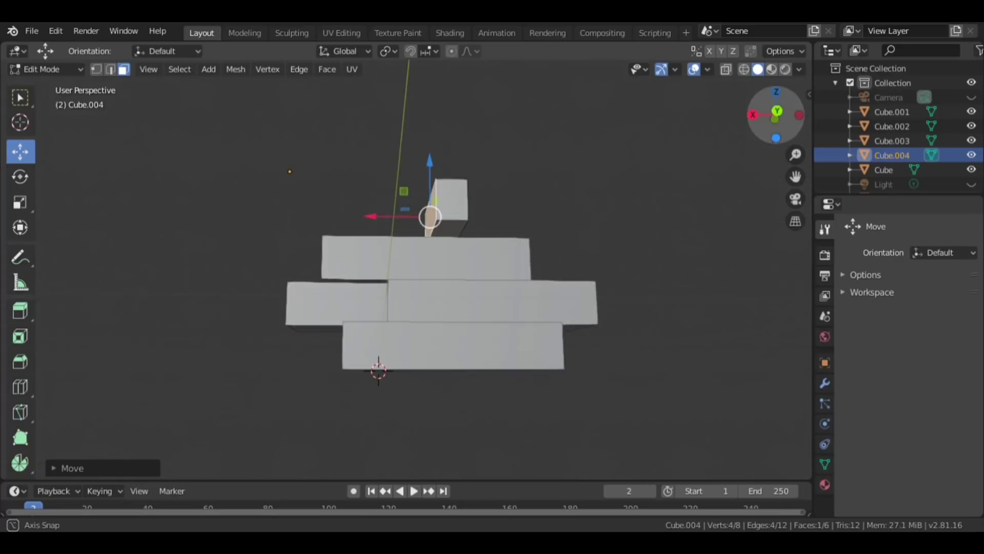
pyautogui.moveTo(615, 205); pyautogui.dragTo(436, 191, button='middle')
pyautogui.press('Tab')
# Step: Move the narrow block beside the ground-floor block, standing on the ground under the second-storey wing
pyautogui.click(20, 152)
pyautogui.moveTo(354, 198); pyautogui.dragTo(165, 257)
pyautogui.press('ctrl+KP_1')
pyautogui.scroll(5, 328, 322)
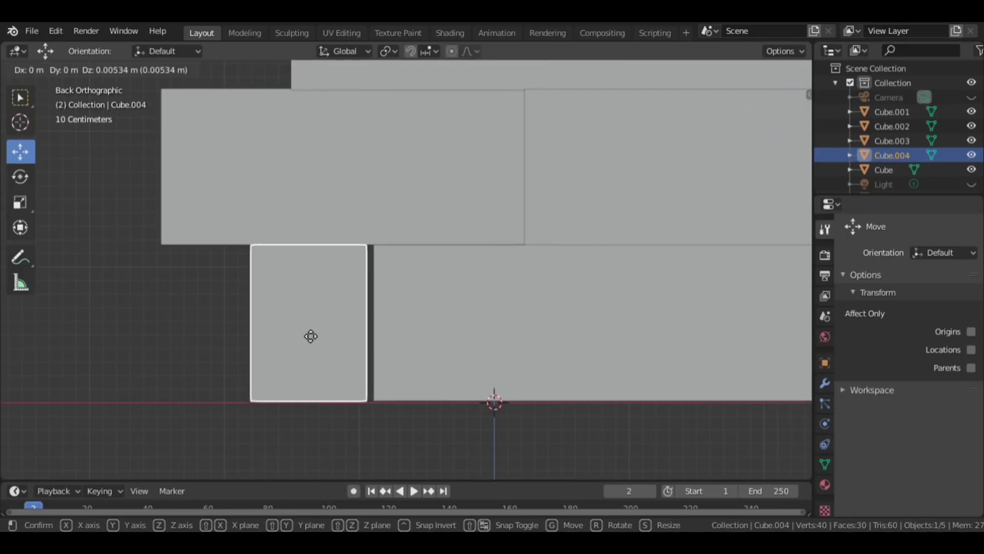
pyautogui.scroll(-3, 272, 318)
# Step: Raise the narrow block's top face along Z to the top of the third storey
pyautogui.moveTo(272, 318); pyautogui.dragTo(395, 292, button='middle')
pyautogui.press('Tab')
pyautogui.press('ctrl+KP_1')
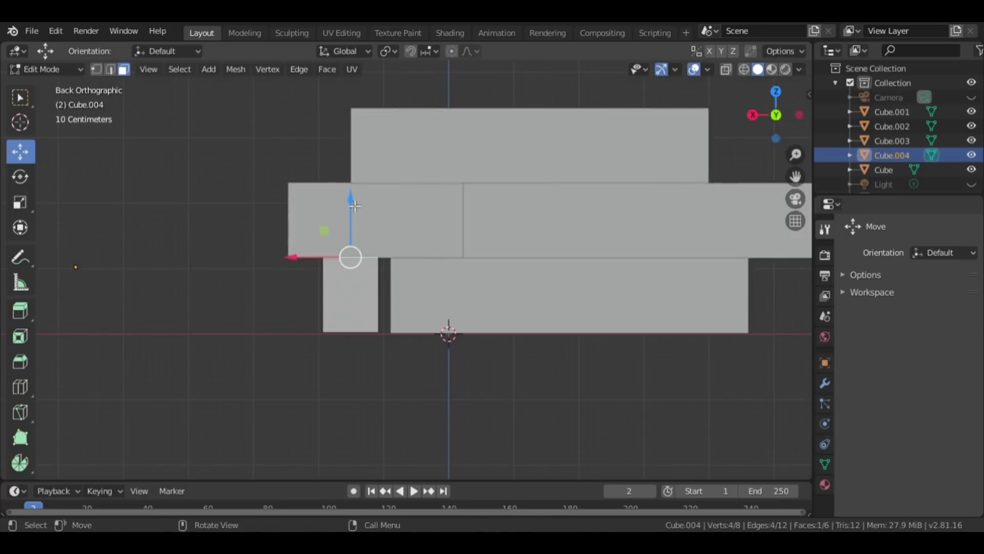
pyautogui.click(362, 477)
# Step: Preview the house massing in Material Preview shading and return to Solid shading
pyautogui.moveTo(776, 116)
pyautogui.mouseDown()
pyautogui.moveTo(800, 128)
pyautogui.moveTo(820, 102)
pyautogui.moveTo(829, 137)
pyautogui.moveTo(764, 115)
pyautogui.moveTo(779, 102)
pyautogui.moveTo(774, 118)
pyautogui.moveTo(646, 214)
pyautogui.moveTo(773, 151)
pyautogui.mouseUp()
pyautogui.click(773, 75)
pyautogui.scroll(5, 775, 103)
pyautogui.scroll(-5, 776, 116)
pyautogui.click(757, 69)
pyautogui.scroll(2, 693, 215)
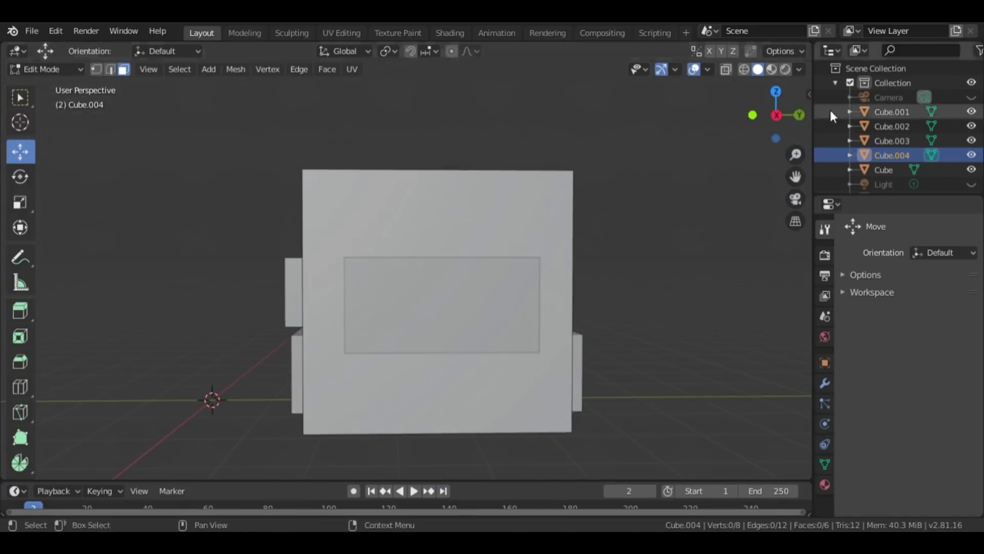
# Step: Add three vertical loop cuts and two horizontal loop cuts to the tall side block
pyautogui.moveTo(475, 363); pyautogui.dragTo(419, 335, button='middle')
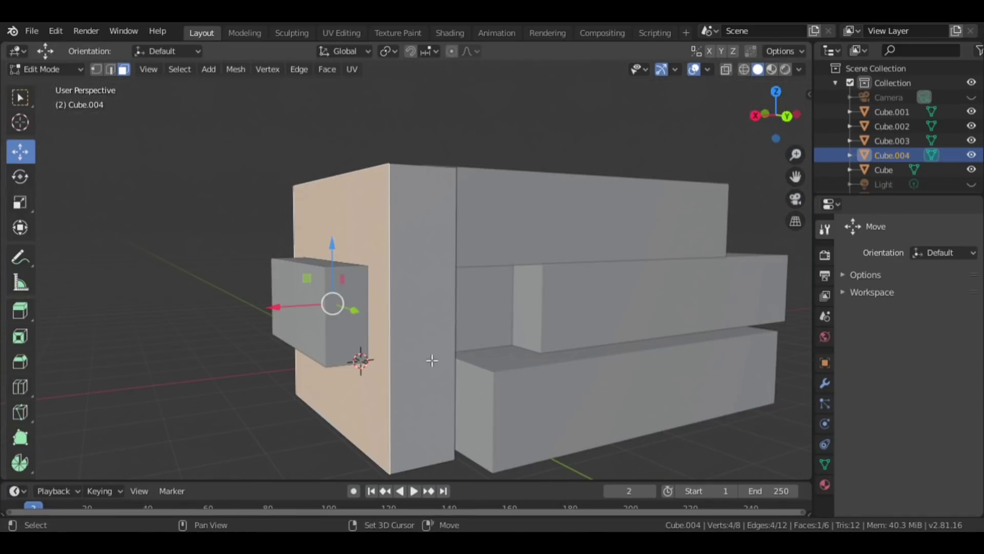
pyautogui.press('KP_3')
pyautogui.hotkey('ctrl', 'r')
pyautogui.click(453, 206)
pyautogui.rightClick(446, 208)
pyautogui.hotkey('ctrl', 'z')
pyautogui.hotkey('ctrl', 'r')
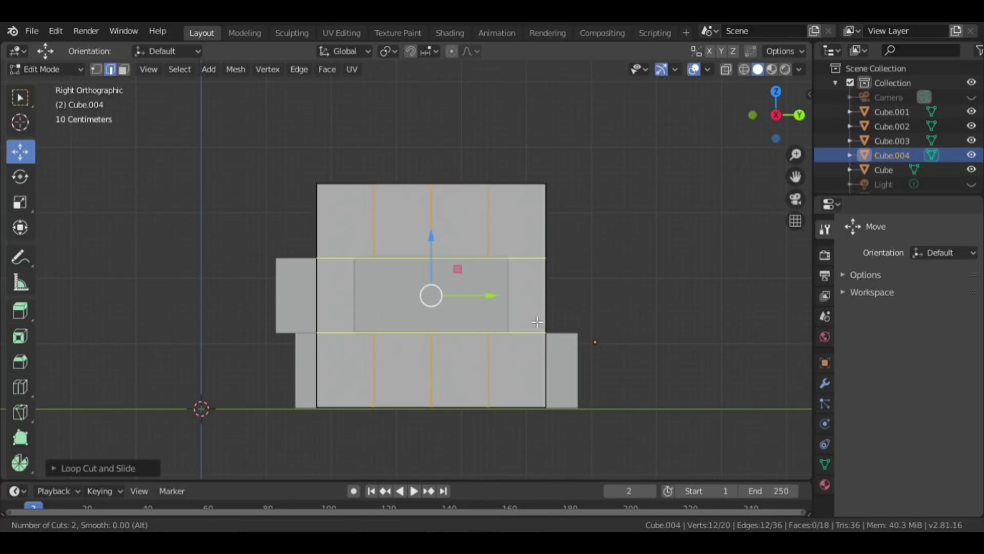
pyautogui.moveTo(537, 322); pyautogui.dragTo(130, 81, button='middle')
# Step: Delete the lower middle faces of the tall side block to make an opening at ground level
pyautogui.moveTo(359, 256); pyautogui.dragTo(762, 211, button='middle')
pyautogui.hotkey('ctrl', 'z')
pyautogui.keyDown('shift'); pyautogui.click(291, 409); pyautogui.keyUp('shift')
pyautogui.scroll(-3, 466, 339)
pyautogui.rightClick(331, 416)
pyautogui.click(400, 514)
# Step: Extrude the opening's two side edges through the block's thickness to form the inner side walls
pyautogui.click(504, 328)
pyautogui.moveTo(504, 328); pyautogui.dragTo(493, 345, button='middle')
pyautogui.keyDown('shift'); pyautogui.click(268, 358); pyautogui.keyUp('shift')
pyautogui.click(542, 354)
pyautogui.press('ctrl+KP_1')
pyautogui.hotkey('ctrl', 'z')
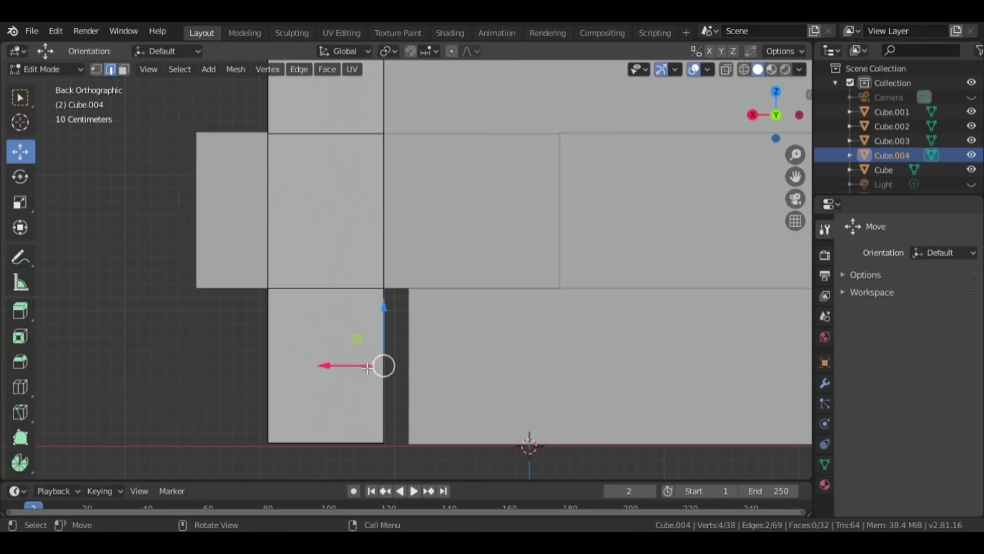
pyautogui.moveTo(247, 365); pyautogui.dragTo(461, 287, button='middle')
pyautogui.press('Tab')
# Step: Duplicate the second-storey block and place the copy directly on top of the third storey
pyautogui.moveTo(524, 270); pyautogui.dragTo(226, 280, button='middle')
pyautogui.click(776, 114)
pyautogui.click(505, 257)
pyautogui.rightClick(506, 257)
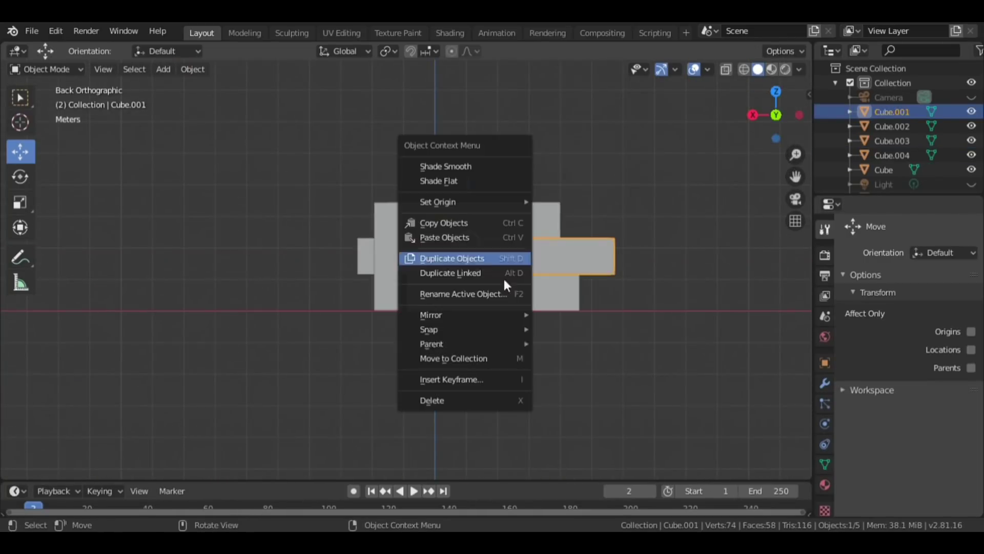
pyautogui.click(505, 257)
pyautogui.click(520, 190)
pyautogui.scroll(8, 520, 190)
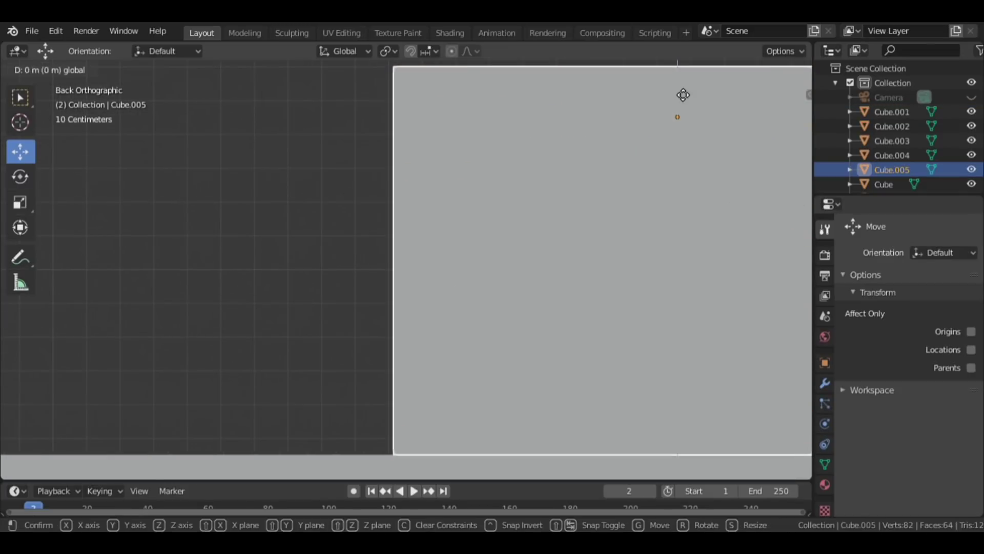
pyautogui.click(683, 95)
pyautogui.scroll(-8, 441, 311)
# Step: Shorten the new top-storey block along X by moving its end face inward
pyautogui.moveTo(776, 114)
pyautogui.mouseDown()
pyautogui.moveTo(769, 118)
pyautogui.moveTo(782, 121)
pyautogui.moveTo(781, 109)
pyautogui.mouseUp()
pyautogui.press('Tab')
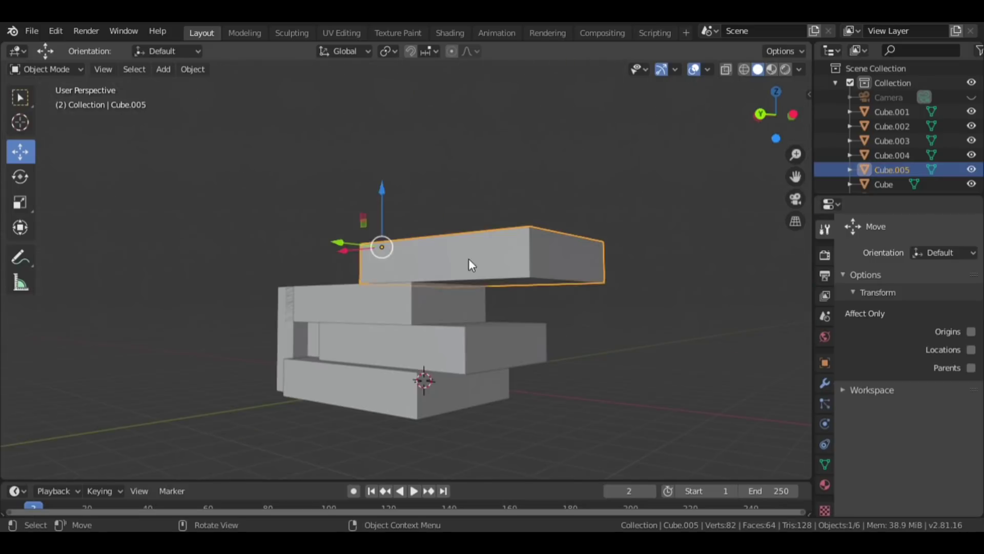
pyautogui.press('2')
pyautogui.click(549, 257)
pyautogui.click(778, 115)
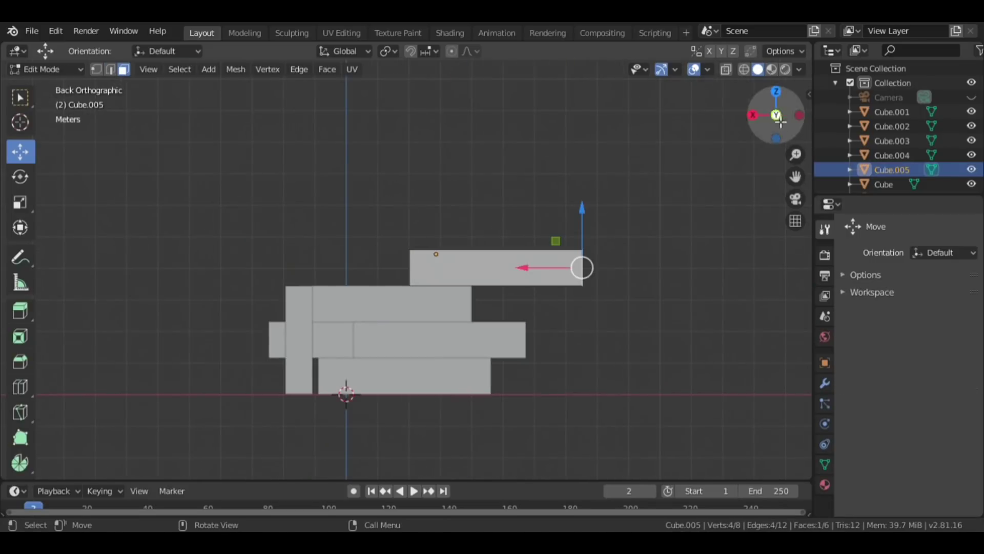
pyautogui.moveTo(783, 119); pyautogui.dragTo(807, 117)
pyautogui.press('Tab')
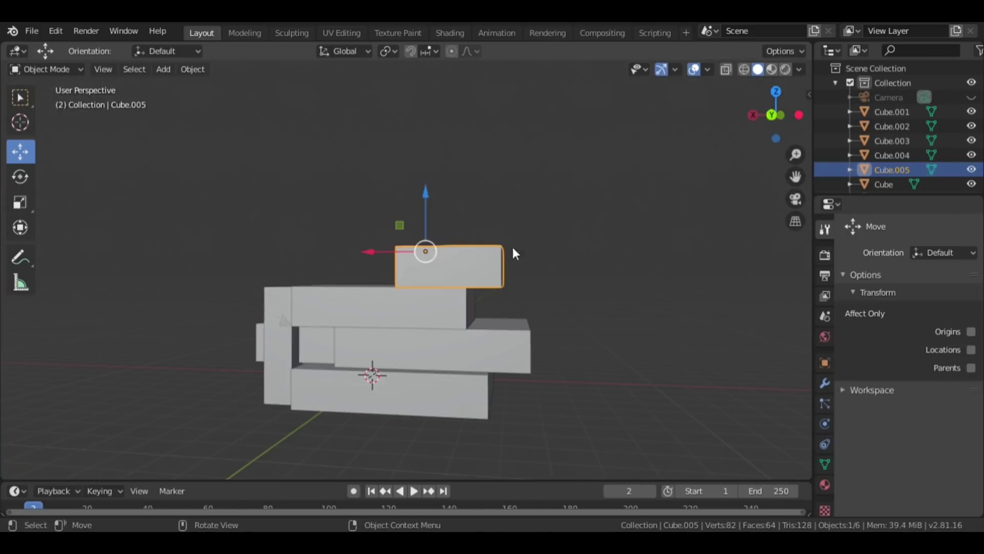
# Step: Duplicate the top-storey block and scale the copy down to a narrow pillar
pyautogui.hotkey('shift', 'd')
pyautogui.moveTo(762, 144); pyautogui.dragTo(779, 118)
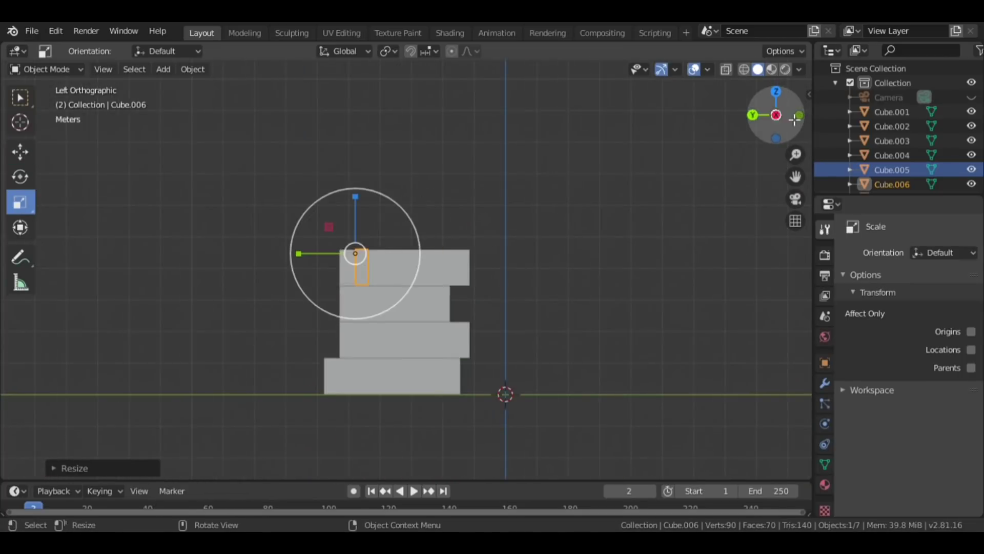
pyautogui.click(299, 253)
pyautogui.moveTo(298, 253); pyautogui.dragTo(51, 154, button='middle')
pyautogui.press('KP_3')
pyautogui.scroll(3, 7, 148)
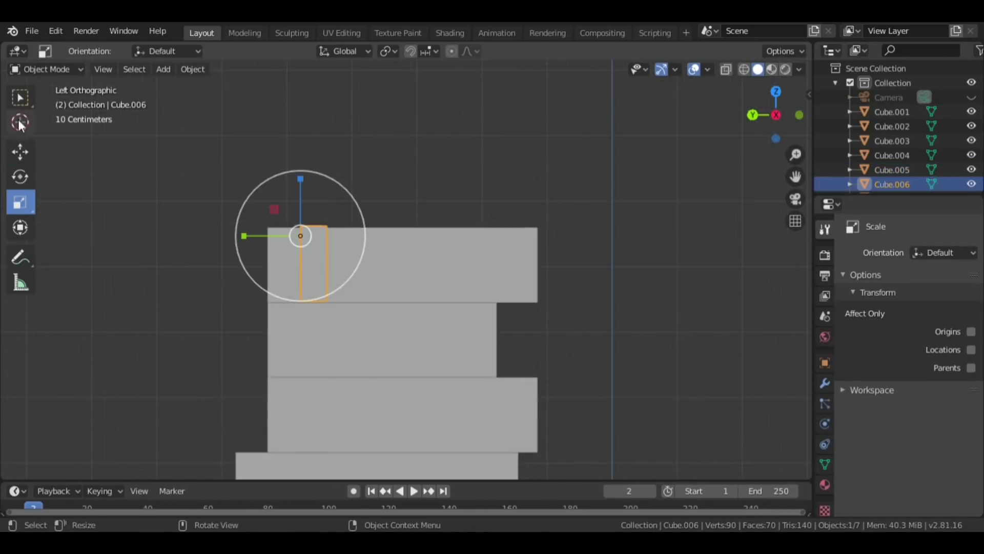
# Step: Move the pillar under the overhanging end of the top block, standing on the second storey's roof
pyautogui.moveTo(776, 117)
pyautogui.mouseDown()
pyautogui.moveTo(768, 122)
pyautogui.moveTo(782, 126)
pyautogui.mouseUp()
pyautogui.click(540, 316)
pyautogui.scroll(3, 564, 328)
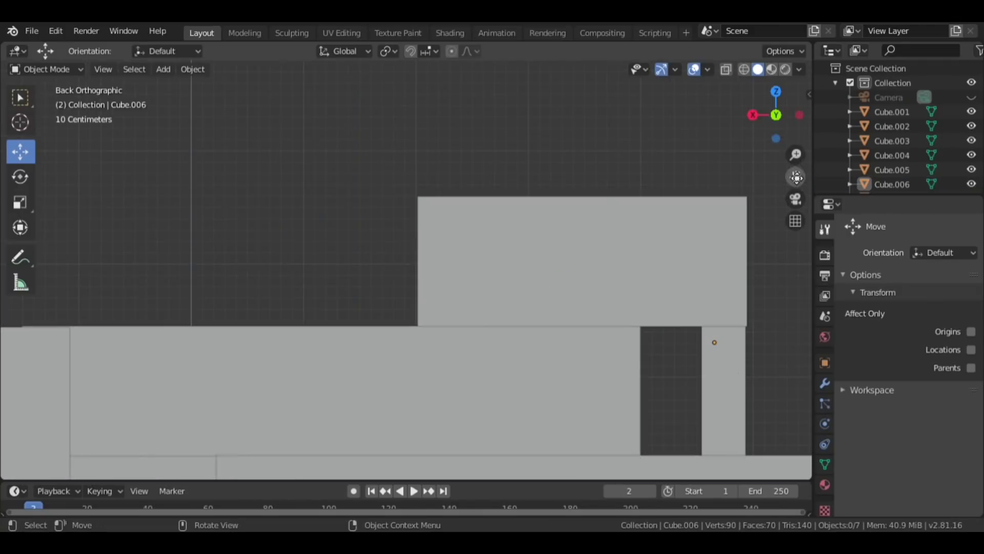
pyautogui.scroll(2, 548, 287)
pyautogui.press('g')
pyautogui.click(512, 270)
pyautogui.moveTo(512, 270); pyautogui.dragTo(558, 327, button='middle')
pyautogui.moveTo(775, 115); pyautogui.dragTo(789, 118)
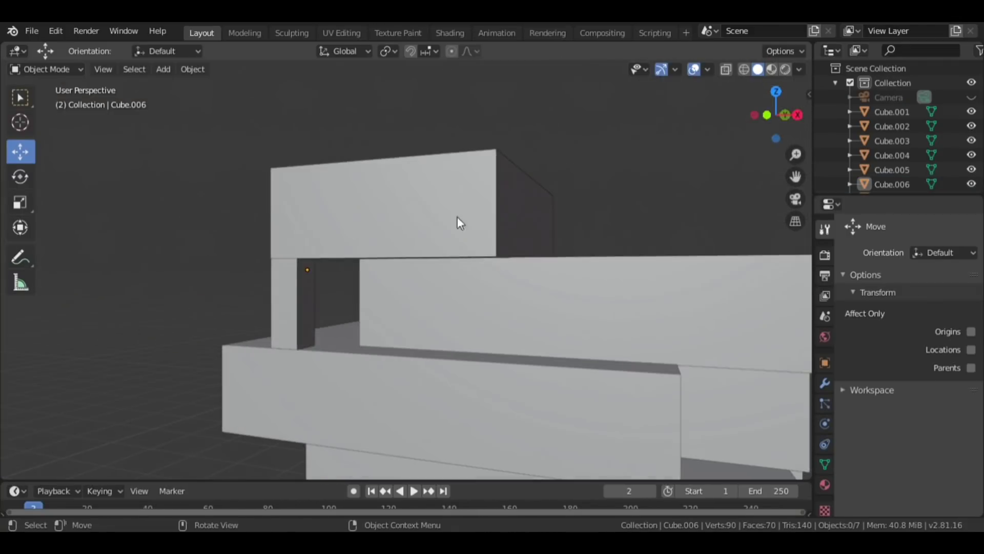
# Step: Align the pillar along X with the outer corner of the top-storey block
pyautogui.click(310, 314)
pyautogui.scroll(-3, 311, 313)
pyautogui.moveTo(311, 313); pyautogui.dragTo(503, 391, button='middle')
pyautogui.scroll(3, 314, 466)
pyautogui.moveTo(314, 466); pyautogui.dragTo(415, 287, button='middle')
pyautogui.press('g')
pyautogui.press('x')
pyautogui.moveTo(774, 125); pyautogui.dragTo(751, 159)
pyautogui.click(751, 159)
pyautogui.moveTo(751, 159); pyautogui.dragTo(213, 293, button='middle')
pyautogui.press('Tab')
pyautogui.press('KP_7')
pyautogui.scroll(3, 702, 256)
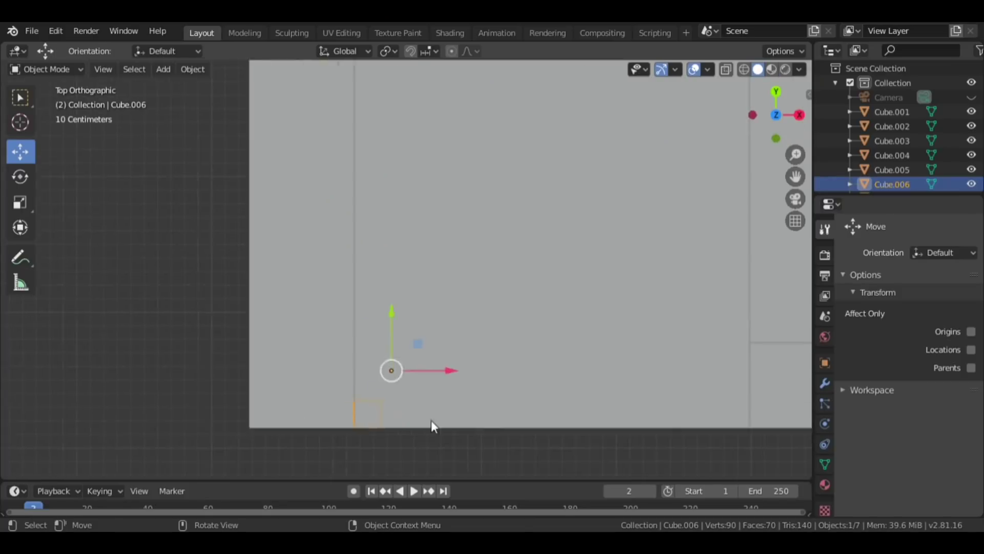
# Step: Duplicate the pillar and place the copy under the opposite corner of the top-storey block
pyautogui.moveTo(543, 360); pyautogui.dragTo(666, 231, button='middle')
pyautogui.click(776, 114)
pyautogui.press('Tab')
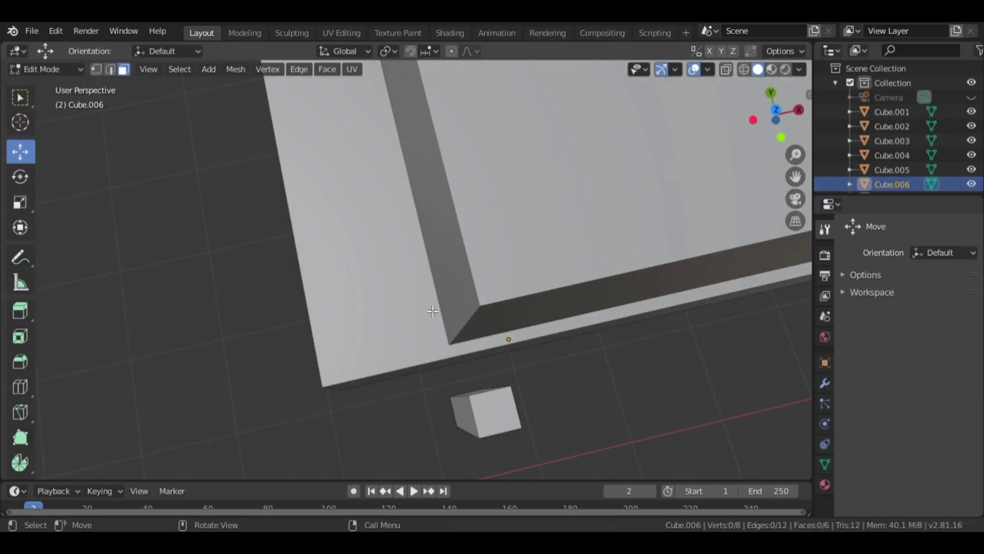
pyautogui.moveTo(789, 117); pyautogui.dragTo(345, 439)
pyautogui.press('KP_7')
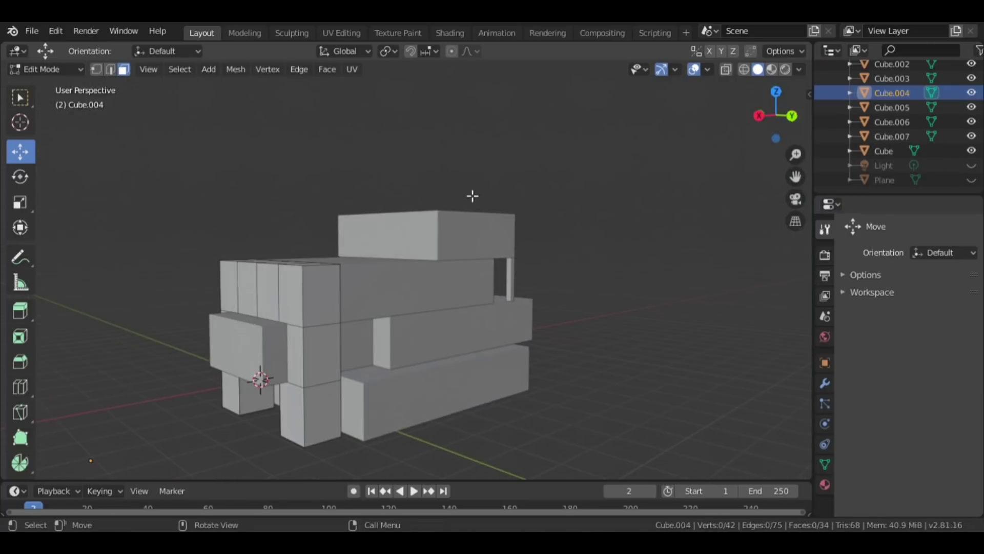
# Step: Extend the side face of the third-storey end column outward along Y to the ground storey's edge
pyautogui.click(509, 280)
pyautogui.press('KP_3')
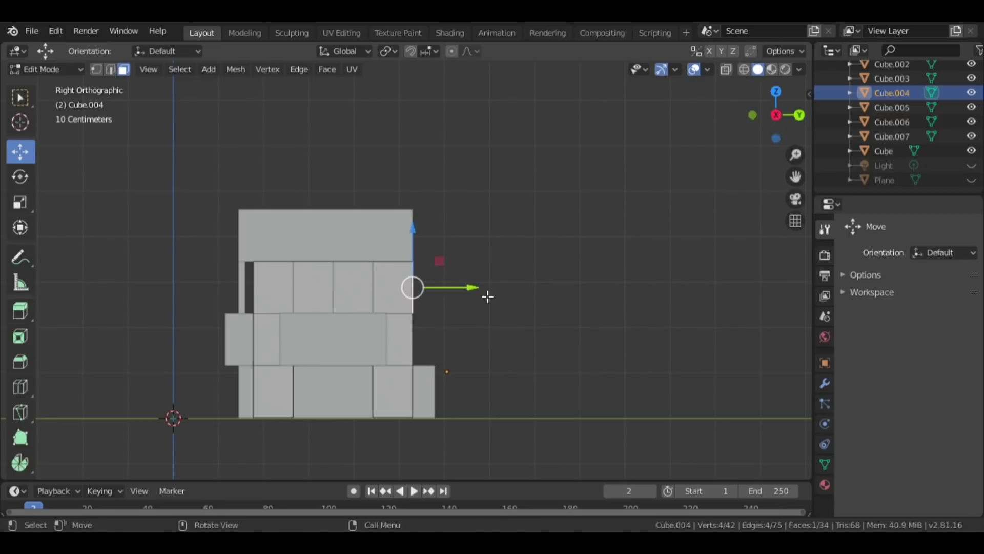
pyautogui.click(486, 292)
pyautogui.scroll(4, 489, 238)
pyautogui.moveTo(618, 237); pyautogui.dragTo(410, 256, button='middle')
# Step: Add a loop cut across the third-storey block in line with the end of the top-storey block
pyautogui.press('Tab')
pyautogui.click(405, 164)
pyautogui.press('Tab')
pyautogui.moveTo(405, 164); pyautogui.dragTo(697, 246, button='middle')
pyautogui.click(423, 340)
pyautogui.moveTo(422, 341); pyautogui.dragTo(459, 300, button='middle')
pyautogui.press('KP_7')
pyautogui.hotkey('ctrl', 'r')
pyautogui.moveTo(392, 297); pyautogui.dragTo(720, 203, button='middle')
pyautogui.click(721, 202)
# Step: Extrude the side face of the new third-storey section outward along Y until it lines up with the end column
pyautogui.click(404, 252)
pyautogui.press('KP_7')
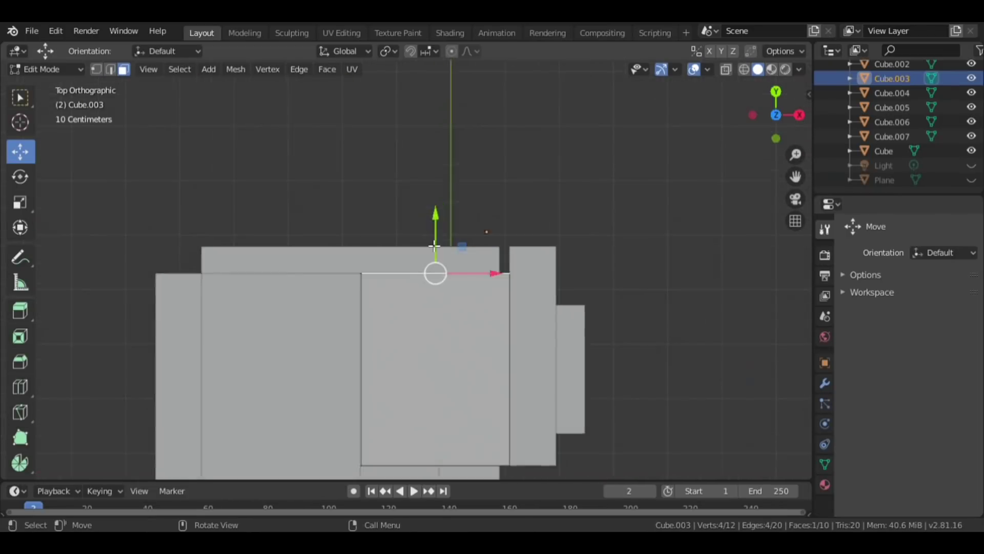
pyautogui.press('g')
pyautogui.press('y')
pyautogui.click(480, 190)
pyautogui.moveTo(480, 190); pyautogui.dragTo(512, 317, button='middle')
pyautogui.press('Tab')
pyautogui.press('r')
pyautogui.press('Tab')
pyautogui.press('KP_7')
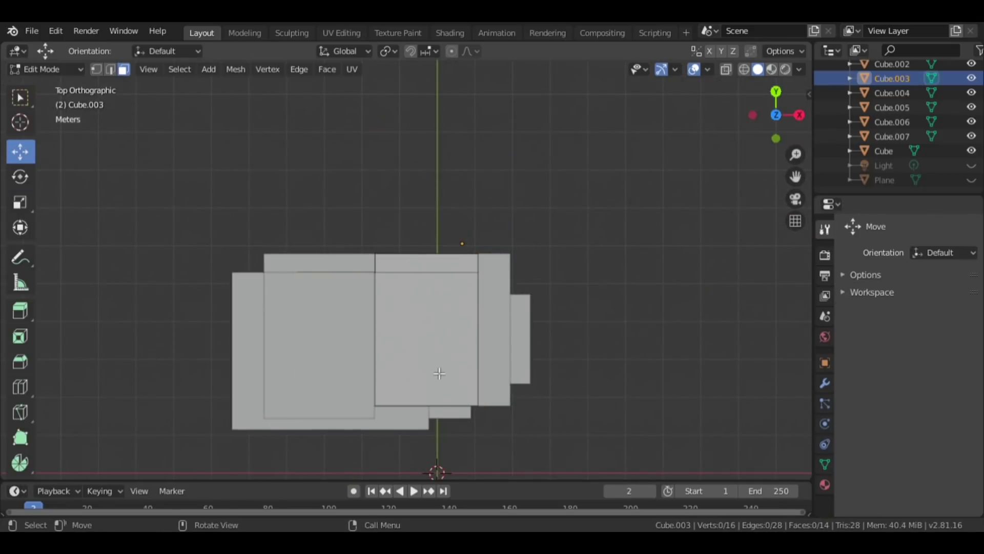
pyautogui.click(347, 266)
pyautogui.moveTo(347, 265); pyautogui.dragTo(641, 298, button='middle')
pyautogui.press('Tab')
pyautogui.click(564, 276)
pyautogui.moveTo(705, 204); pyautogui.dragTo(461, 215, button='middle')
pyautogui.press('Tab')
pyautogui.click(549, 246)
pyautogui.press('KP_7')
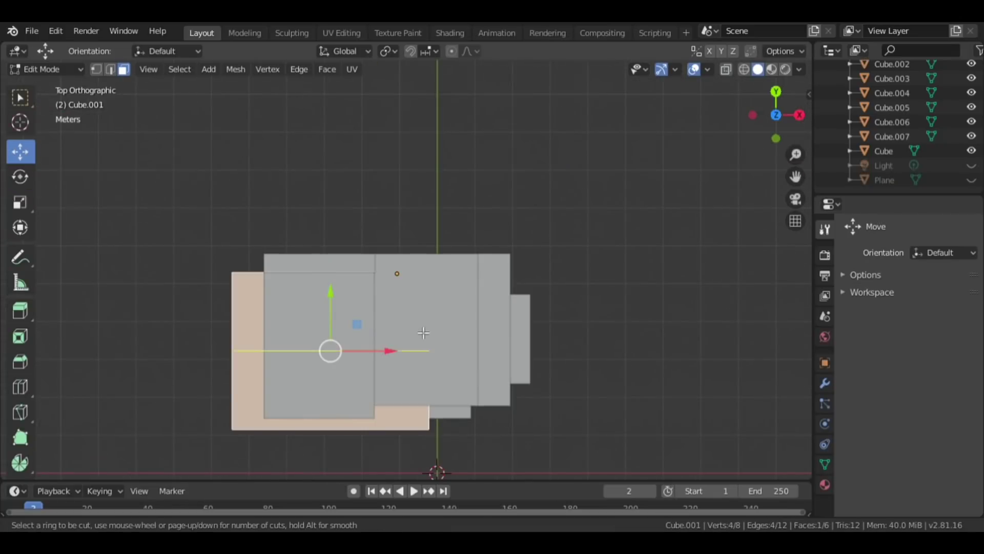
pyautogui.hotkey('ctrl', 'r')
pyautogui.click(416, 307)
pyautogui.click(426, 286)
pyautogui.moveTo(425, 286); pyautogui.dragTo(724, 169, button='middle')
pyautogui.press('Tab')
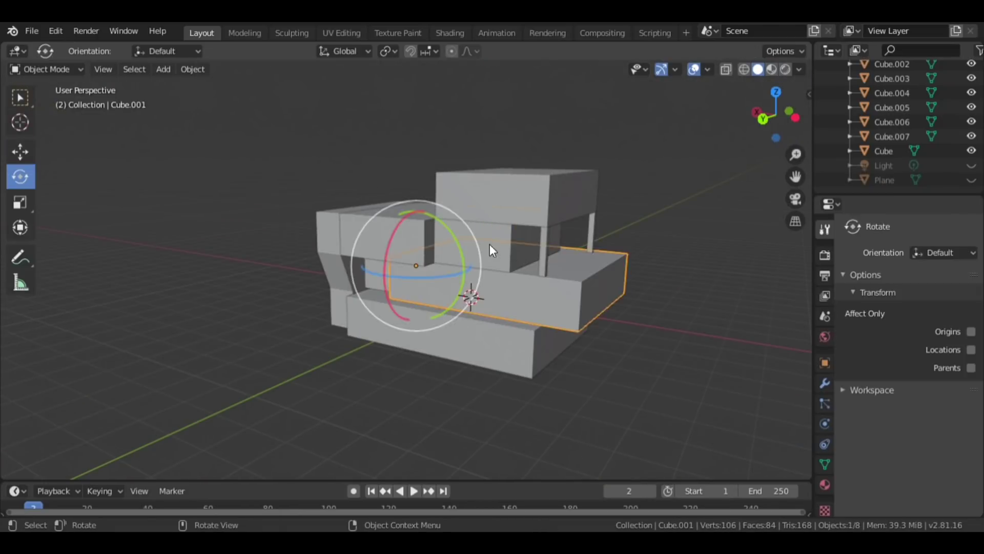
# Step: Adjust the third-storey block's side face along Y, working in the left orthographic view
pyautogui.click(489, 246)
pyautogui.press('Tab')
pyautogui.press('ctrl+KP_3')
pyautogui.moveTo(359, 240); pyautogui.dragTo(358, 246)
pyautogui.scroll(3, 499, 257)
pyautogui.moveTo(498, 257); pyautogui.dragTo(533, 241, button='middle')
pyautogui.press('ctrl+KP_3')
pyautogui.press('ctrl+KP_3')
pyautogui.moveTo(390, 186); pyautogui.dragTo(359, 186)
pyautogui.moveTo(359, 187); pyautogui.dragTo(497, 367, button='middle')
# Step: Duplicate the ground-storey block, raise the copy above the house and flatten it along Z
pyautogui.press('Tab')
pyautogui.click(498, 366)
pyautogui.rightClick(399, 301)
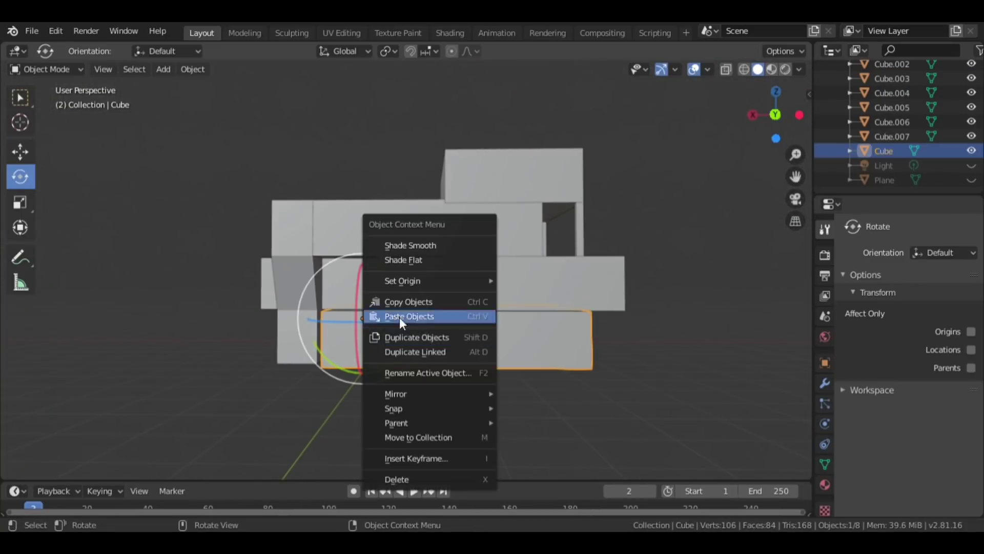
pyautogui.click(410, 336)
pyautogui.click(413, 233)
pyautogui.press('ctrl+KP_1')
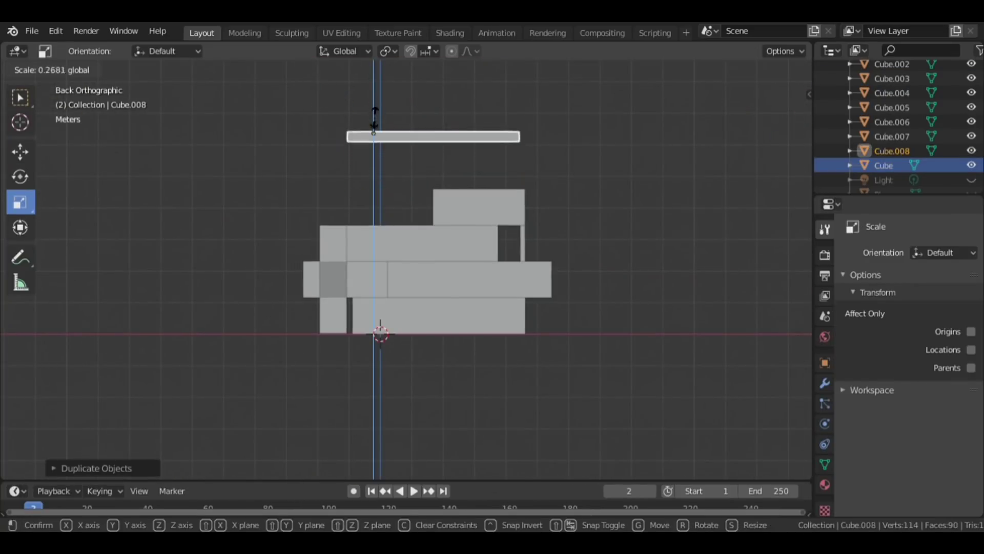
pyautogui.click(374, 114)
# Step: Align the copied pillar along X with the outer edge of the top-storey block
pyautogui.scroll(6, 88, 158)
pyautogui.press('g')
pyautogui.moveTo(486, 269); pyautogui.dragTo(510, 347)
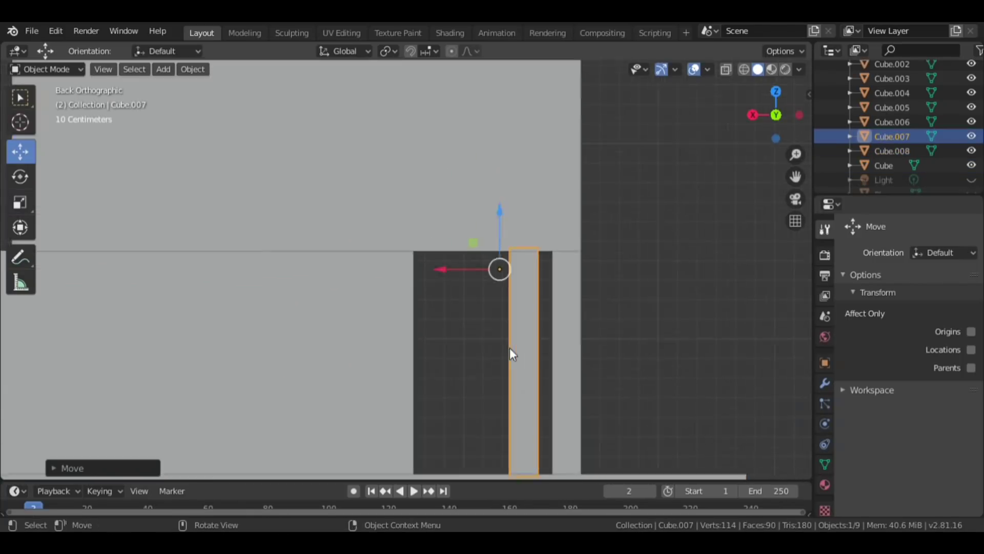
pyautogui.press('g')
pyautogui.click(730, 321)
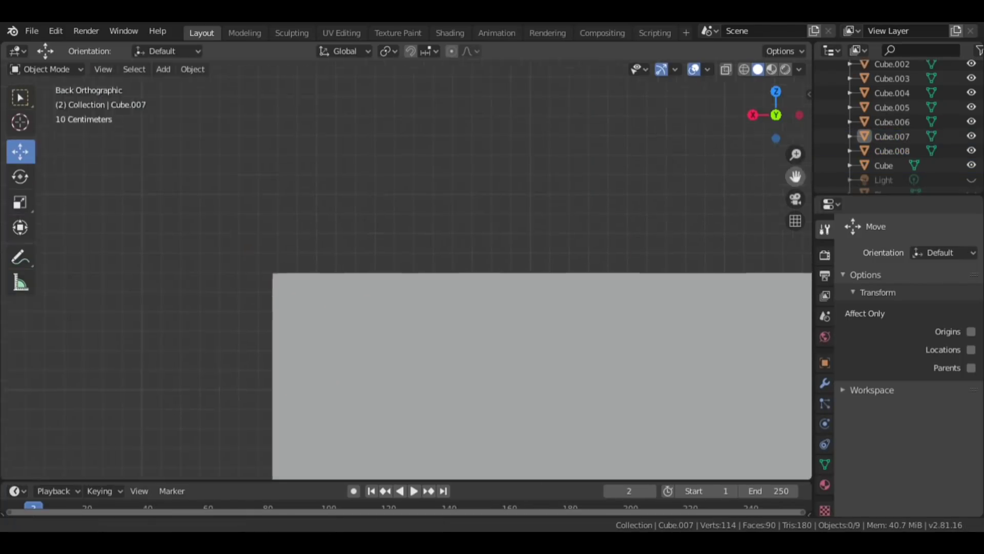
# Step: Scale the flattened block above the house further along Z to make a very thin slab
pyautogui.click(52, 174)
pyautogui.click(20, 202)
pyautogui.moveTo(356, 154); pyautogui.dragTo(378, 228)
pyautogui.moveTo(379, 229); pyautogui.dragTo(564, 154, button='middle')
pyautogui.moveTo(769, 109); pyautogui.dragTo(782, 127)
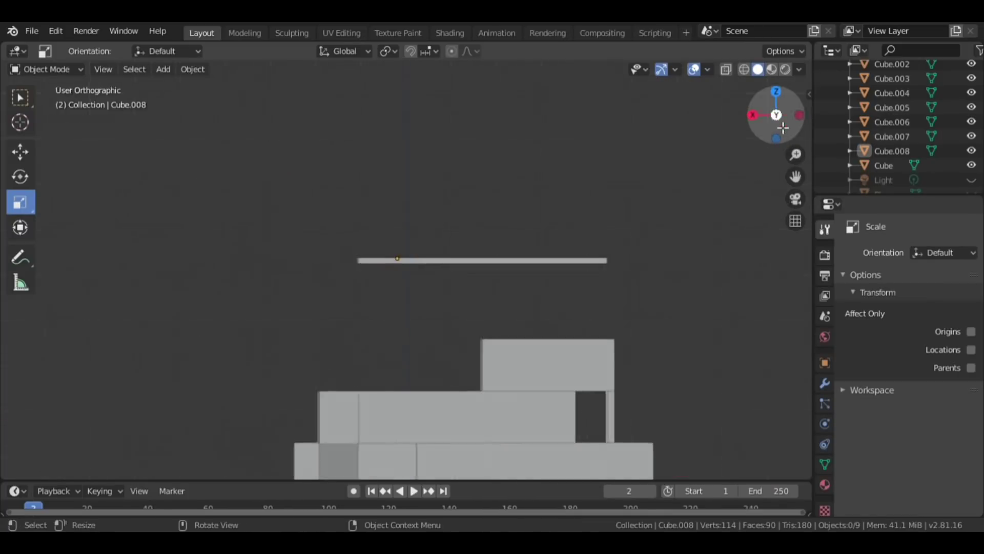
pyautogui.click(777, 118)
# Step: Move the slab down to the joint between the ground and second storeys, with one end overhanging the house
pyautogui.click(487, 259)
pyautogui.hotkey('shift', 'space')
pyautogui.press('g')
pyautogui.scroll(-4, 417, 286)
pyautogui.scroll(6, 610, 394)
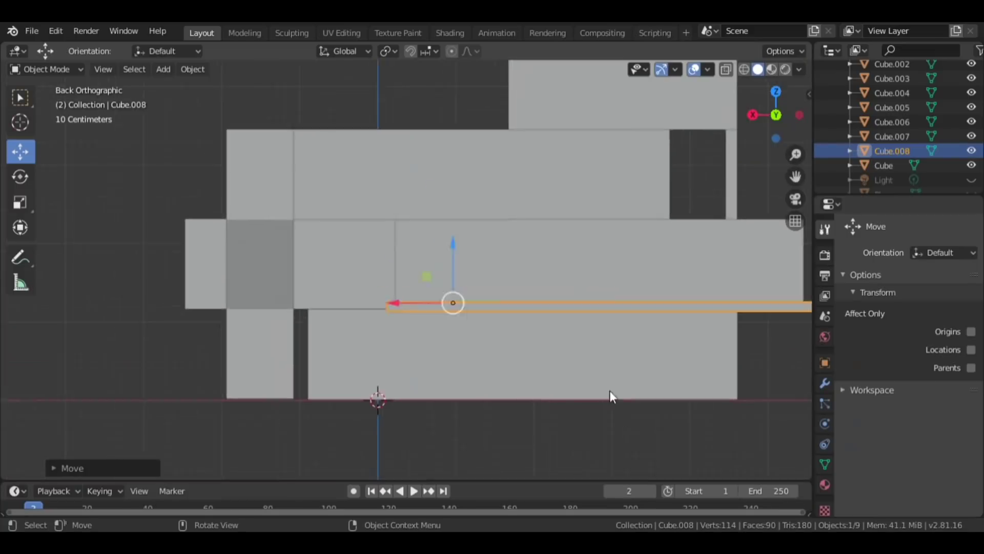
pyautogui.moveTo(204, 297); pyautogui.dragTo(357, 336)
pyautogui.moveTo(286, 304); pyautogui.dragTo(285, 304)
pyautogui.keyDown('shift'); pyautogui.moveTo(285, 304); pyautogui.dragTo(513, 298, button='middle'); pyautogui.keyUp('shift')
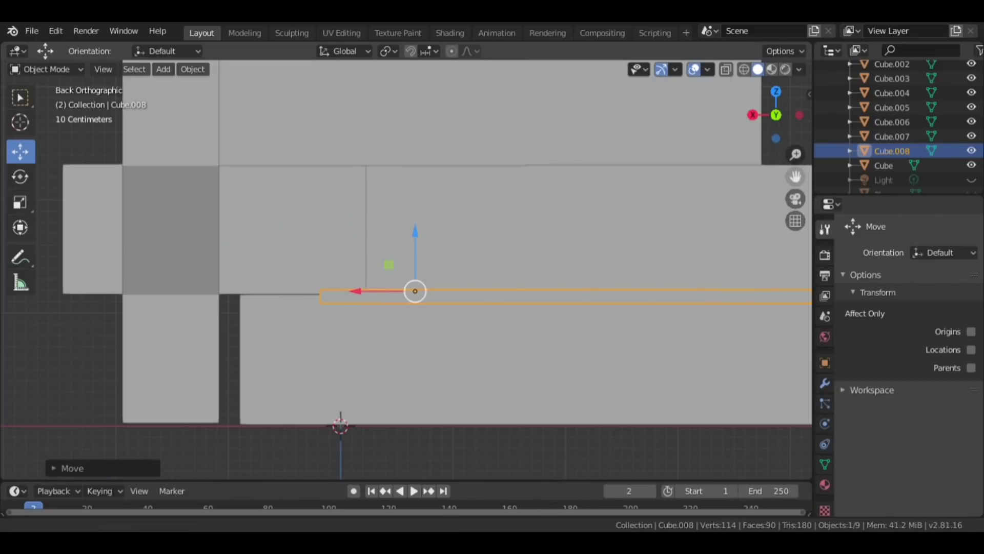
pyautogui.keyDown('shift'); pyautogui.moveTo(453, 298); pyautogui.dragTo(314, 274, button='middle'); pyautogui.keyUp('shift')
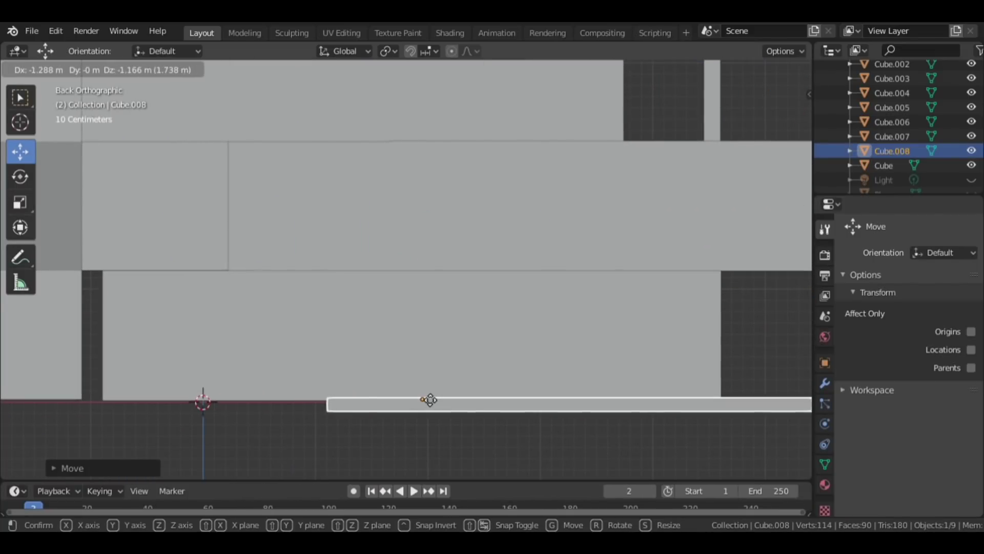
pyautogui.moveTo(458, 342); pyautogui.dragTo(462, 205)
pyautogui.scroll(4, 435, 277)
pyautogui.scroll(-8, 436, 277)
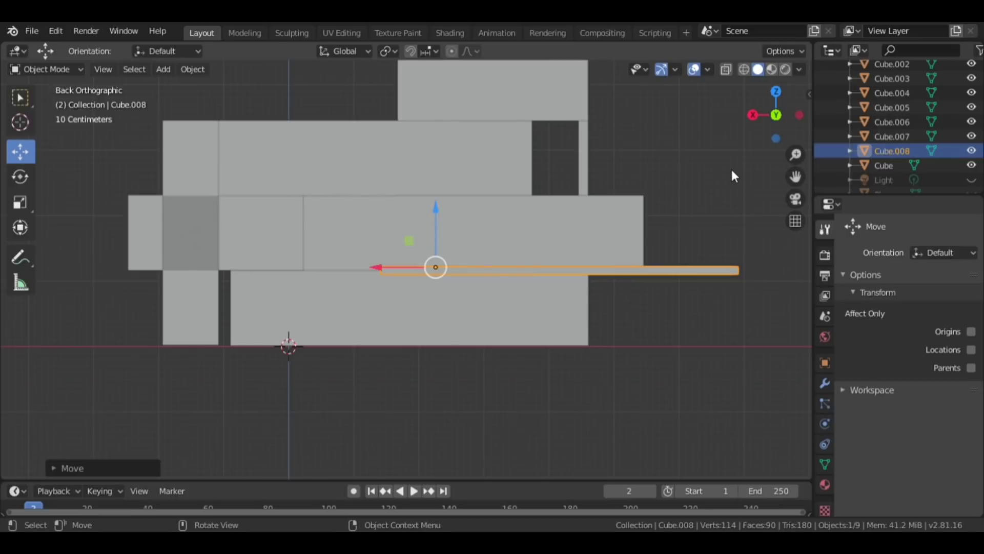
# Step: Narrow the slab to a strip along Y by moving its inner face outward to the second-storey wall
pyautogui.scroll(3, 482, 207)
pyautogui.click(462, 318)
pyautogui.moveTo(776, 115)
pyautogui.mouseDown()
pyautogui.moveTo(769, 110)
pyautogui.moveTo(784, 118)
pyautogui.moveTo(789, 108)
pyautogui.mouseUp()
pyautogui.hotkey('ctrl', 'z')
pyautogui.click(776, 92)
pyautogui.press('`')
pyautogui.press('Tab')
pyautogui.moveTo(314, 384); pyautogui.dragTo(593, 226, button='middle')
pyautogui.press('KP_7')
pyautogui.press('g')
pyautogui.click(383, 200)
pyautogui.moveTo(382, 200); pyautogui.dragTo(481, 272, button='middle')
pyautogui.press('ctrl+KP_3')
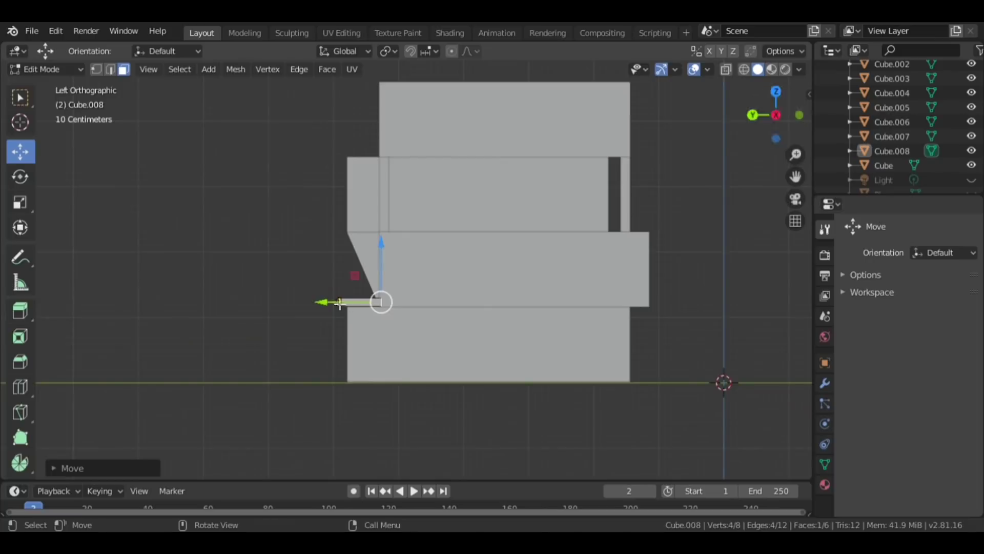
# Step: Fine-tune the strip's inner edge so it is flush with the second-storey wall in the left view
pyautogui.scroll(5, 257, 391)
pyautogui.press('g')
pyautogui.click(205, 331)
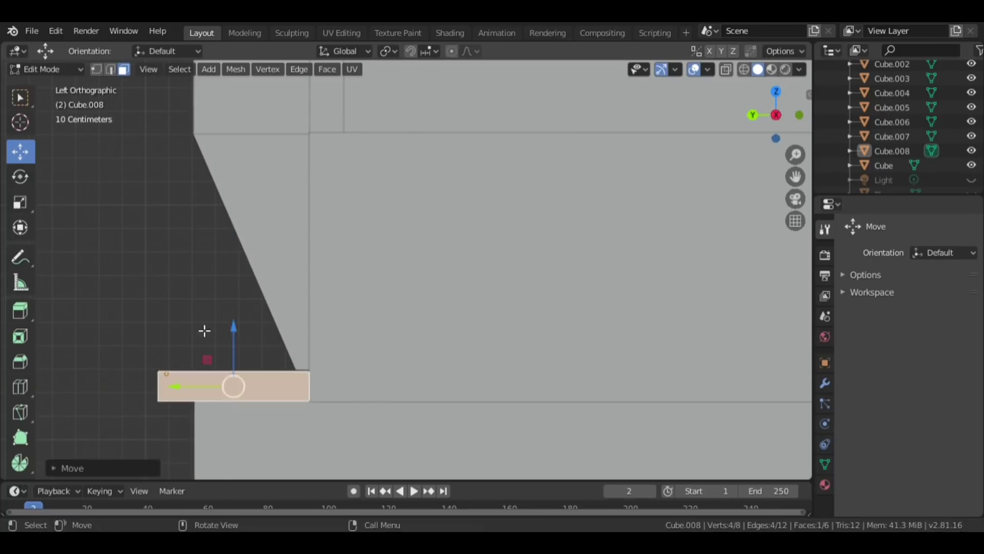
pyautogui.press('Tab')
pyautogui.click(174, 317)
# Step: Slide the slab along Y against the second-storey wall, working from the top view
pyautogui.moveTo(175, 317); pyautogui.dragTo(781, 105, button='middle')
pyautogui.scroll(-5, 359, 256)
pyautogui.click(776, 96)
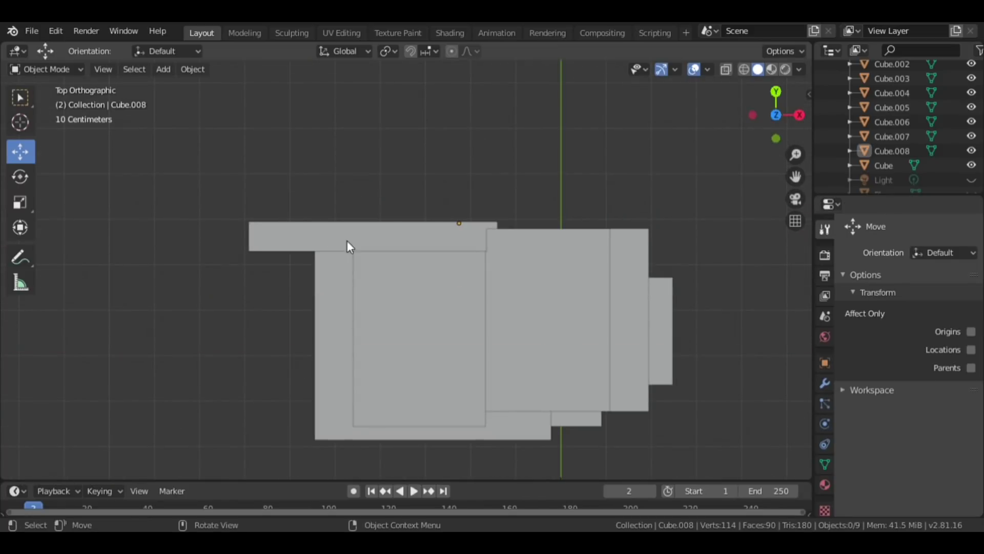
pyautogui.click(347, 246)
pyautogui.scroll(5, 347, 246)
pyautogui.press('g')
pyautogui.press('y')
pyautogui.moveTo(806, 180); pyautogui.dragTo(593, 324, button='middle')
pyautogui.scroll(-5, 593, 325)
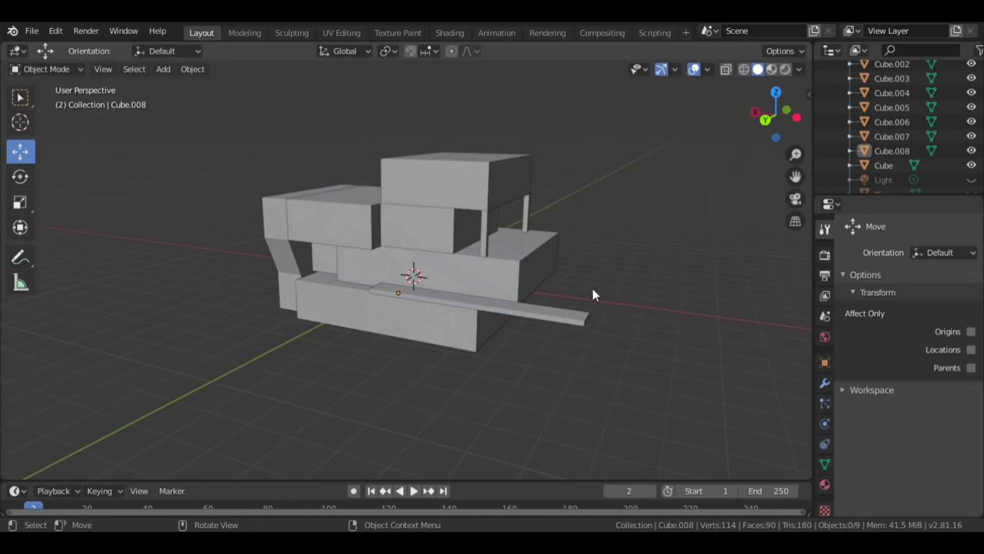
# Step: Duplicate the slab and position the copy along the top edge of the second storey
pyautogui.scroll(3, 621, 253)
pyautogui.click(599, 315)
pyautogui.hotkey('shift', 'd')
pyautogui.click(776, 94)
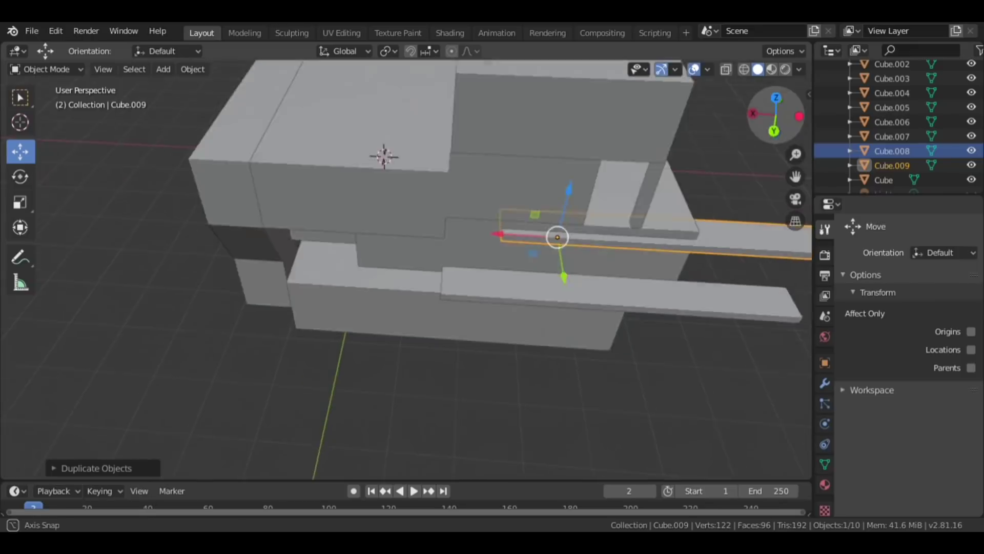
pyautogui.moveTo(622, 176); pyautogui.dragTo(391, 302, button='middle')
pyautogui.press('ctrl+KP_1')
pyautogui.scroll(5, 367, 263)
pyautogui.press('g')
pyautogui.click(376, 228)
pyautogui.moveTo(699, 191); pyautogui.dragTo(512, 216, button='middle')
pyautogui.scroll(-4, 574, 196)
pyautogui.scroll(-3, 512, 215)
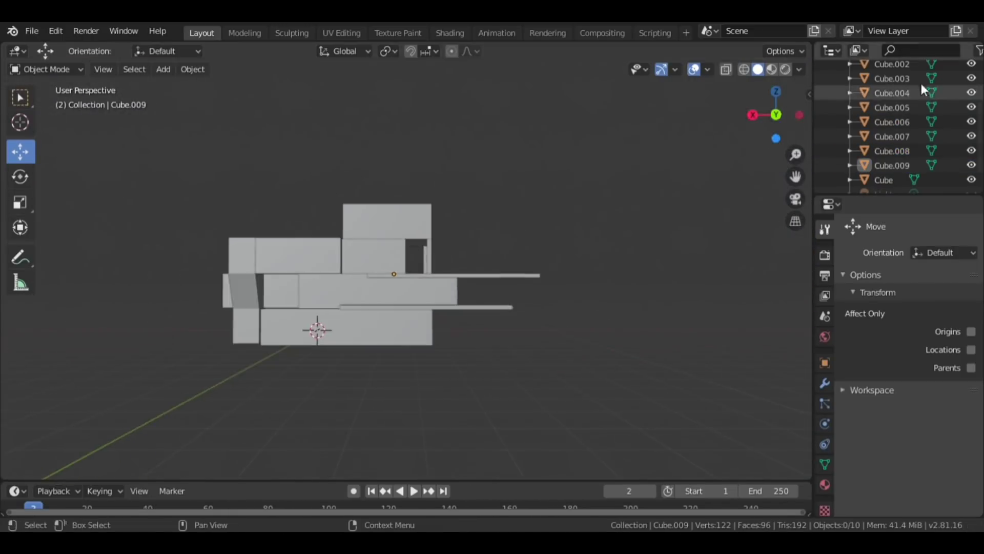
# Step: Duplicate a slab again and rotate the copy into an upright, diagonally tilted panel in front of the house
pyautogui.hotkey('shift', 'd')
pyautogui.press('g')
pyautogui.click(425, 322)
pyautogui.hotkey('shift', 'space')
pyautogui.press('r')
pyautogui.moveTo(433, 288); pyautogui.dragTo(557, 339)
pyautogui.scroll(3, 439, 271)
pyautogui.press('g')
pyautogui.hotkey('shift', 'space')
pyautogui.press('r')
pyautogui.moveTo(394, 317); pyautogui.dragTo(387, 328)
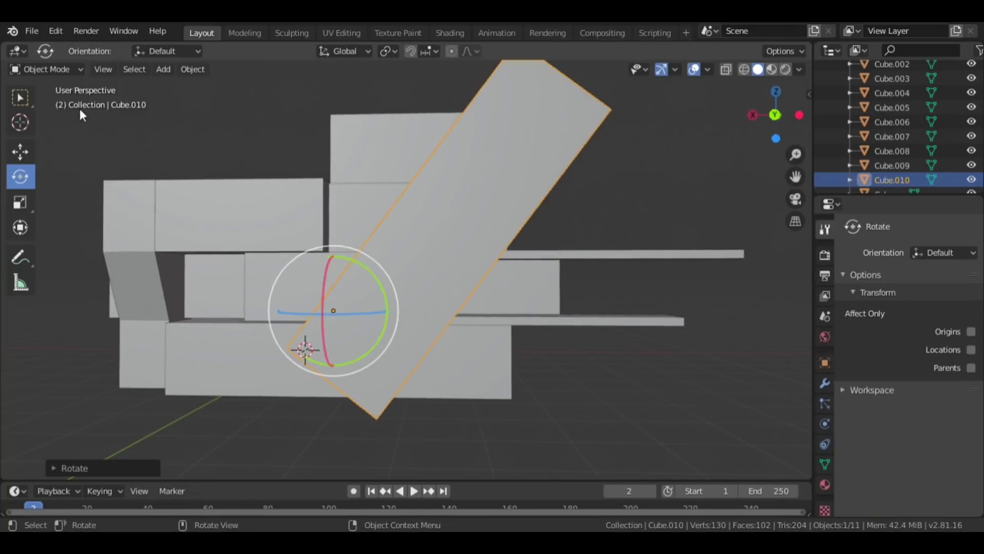
# Step: Move the tilted panel sideways across the overhanging end of the house
pyautogui.hotkey('shift', 'space')
pyautogui.press('g')
pyautogui.press('g')
pyautogui.click(21, 152)
pyautogui.press('g')
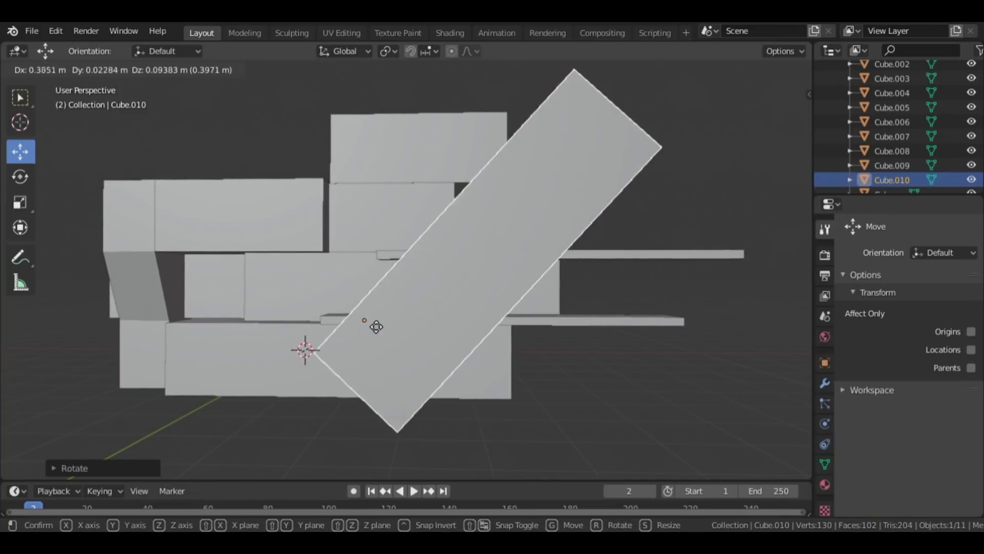
pyautogui.click(672, 377)
pyautogui.click(672, 377)
# Step: Shorten the upper slab along X by moving its overhanging end face in towards the second storey's end
pyautogui.moveTo(775, 114); pyautogui.dragTo(766, 161)
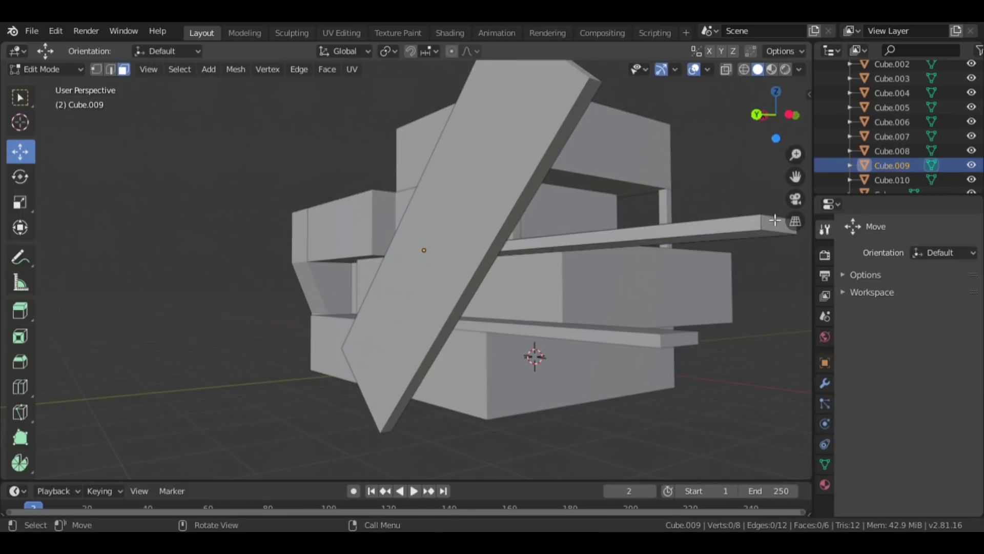
pyautogui.moveTo(512, 257); pyautogui.dragTo(590, 256, button='middle')
pyautogui.press('ctrl+KP_1')
pyautogui.scroll(4, 406, 269)
pyautogui.scroll(-1, 654, 235)
pyautogui.keyDown('shift'); pyautogui.moveTo(745, 258); pyautogui.dragTo(655, 236, button='middle'); pyautogui.keyUp('shift')
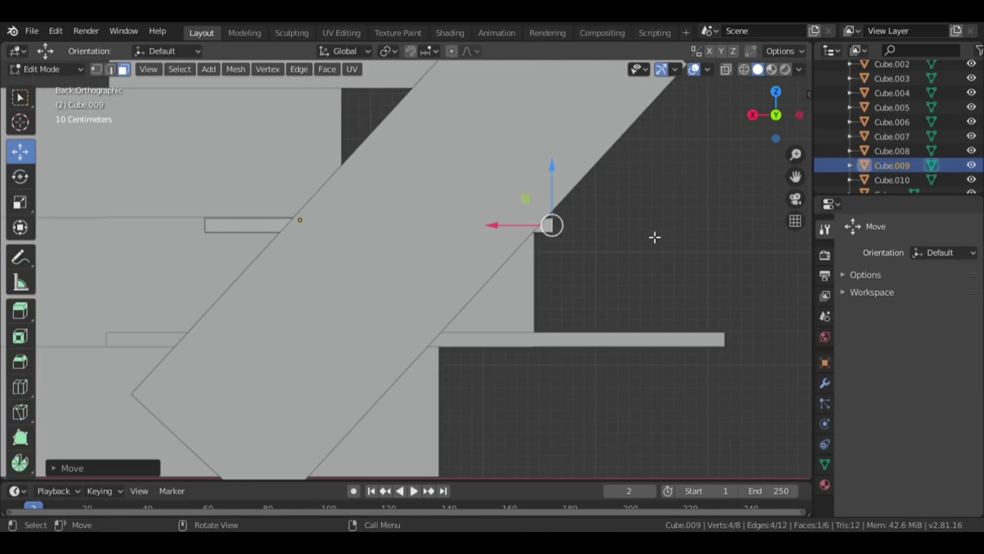
# Step: Hide the diagonally tilted panel that covers the upper slab
pyautogui.press('Tab')
pyautogui.click(360, 308)
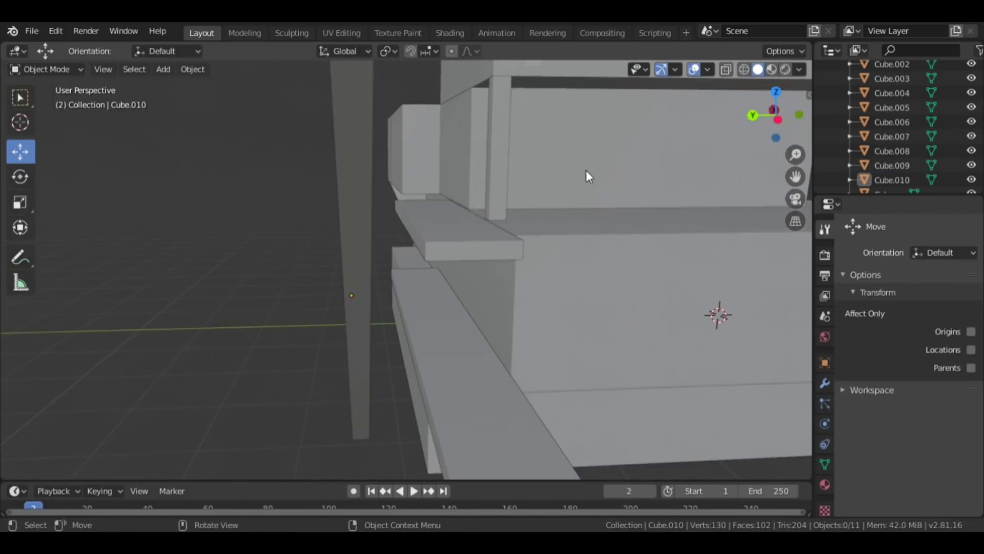
pyautogui.press('Tab')
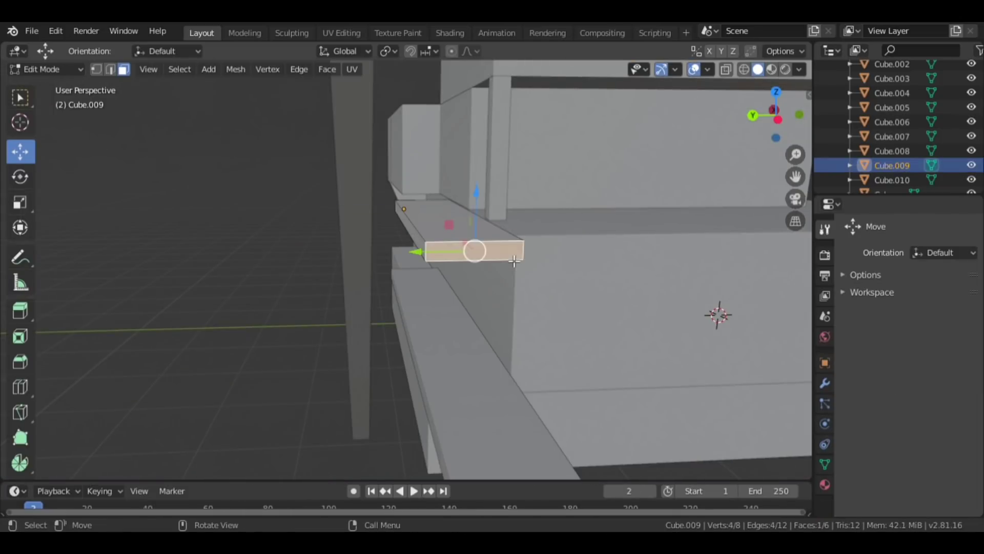
pyautogui.press('ctrl+KP_1')
pyautogui.scroll(4, 583, 234)
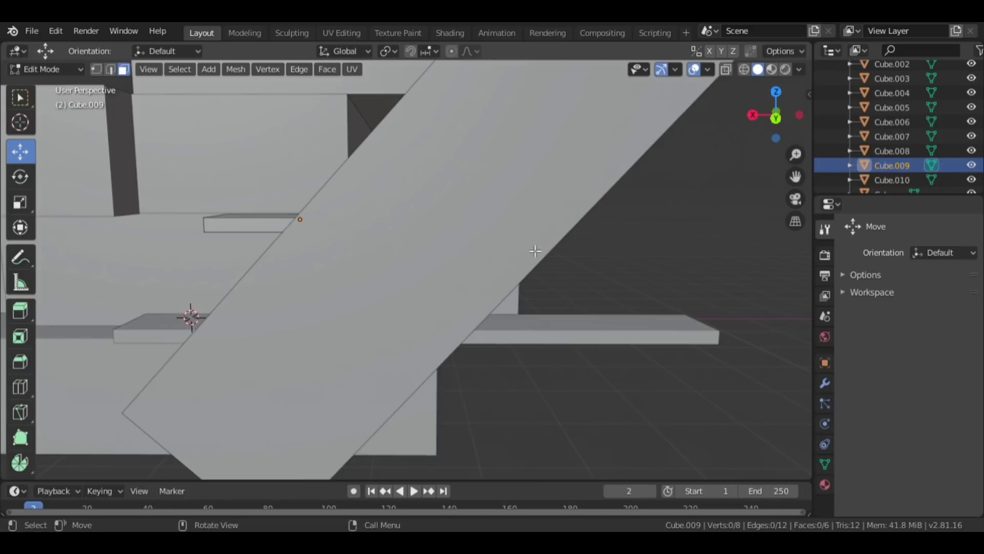
pyautogui.press('Tab')
pyautogui.click(650, 218)
pyautogui.press('h')
pyautogui.scroll(-3, 407, 251)
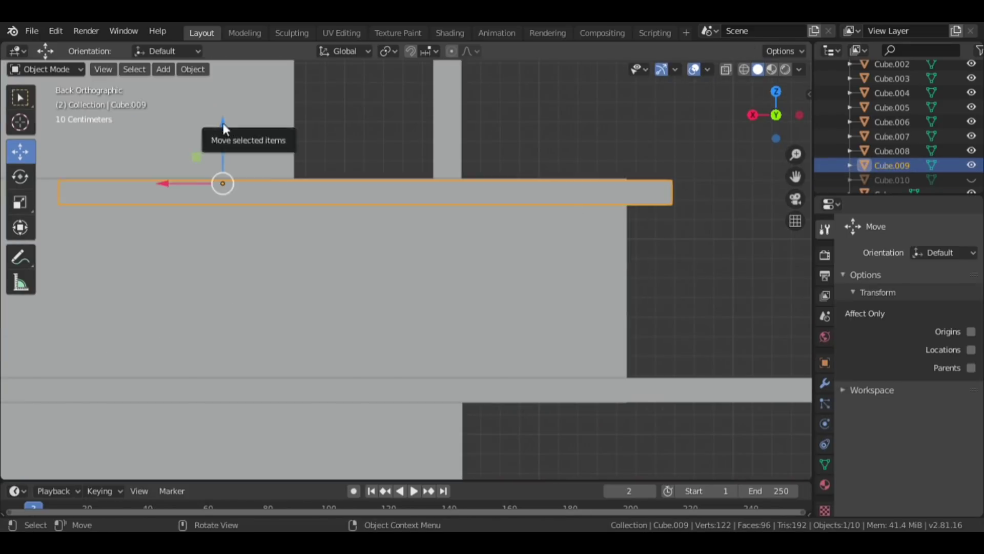
# Step: Move the upper slab vertically until its top edge lines up with the top of the second storey
pyautogui.moveTo(222, 180); pyautogui.dragTo(228, 125)
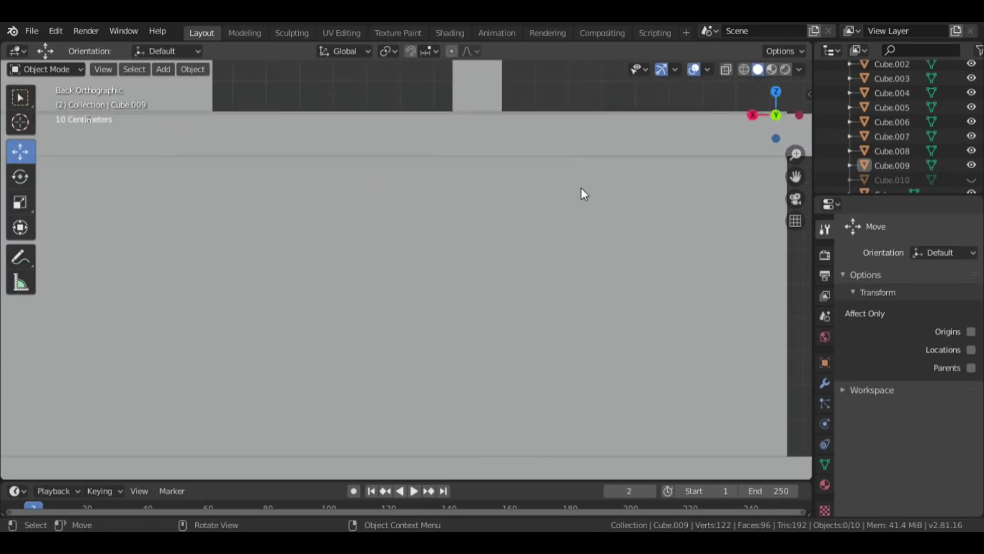
pyautogui.scroll(-3, 195, 195)
pyautogui.scroll(-2, 309, 224)
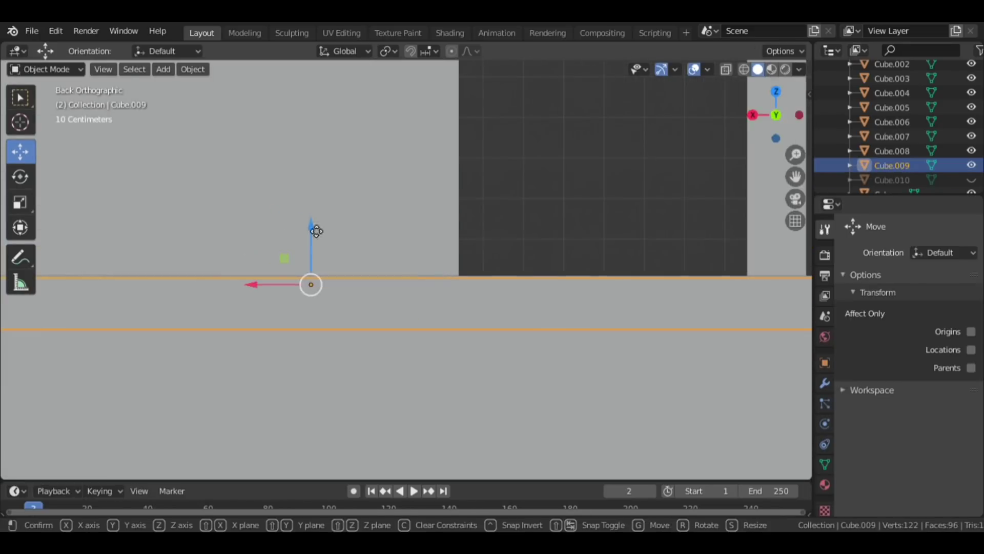
pyautogui.scroll(-5, 550, 290)
pyautogui.scroll(2, 549, 290)
pyautogui.click(328, 275)
pyautogui.moveTo(325, 274); pyautogui.dragTo(336, 275)
pyautogui.scroll(-1, 897, 154)
# Step: Unhide the diagonally tilted panel in front of the house
pyautogui.click(971, 136)
pyautogui.hotkey('shift', 'space')
pyautogui.press('g')
pyautogui.moveTo(268, 379); pyautogui.dragTo(269, 381)
pyautogui.scroll(-4, 531, 336)
pyautogui.hotkey('alt', 'a')
pyautogui.moveTo(564, 257); pyautogui.dragTo(703, 248, button='middle')
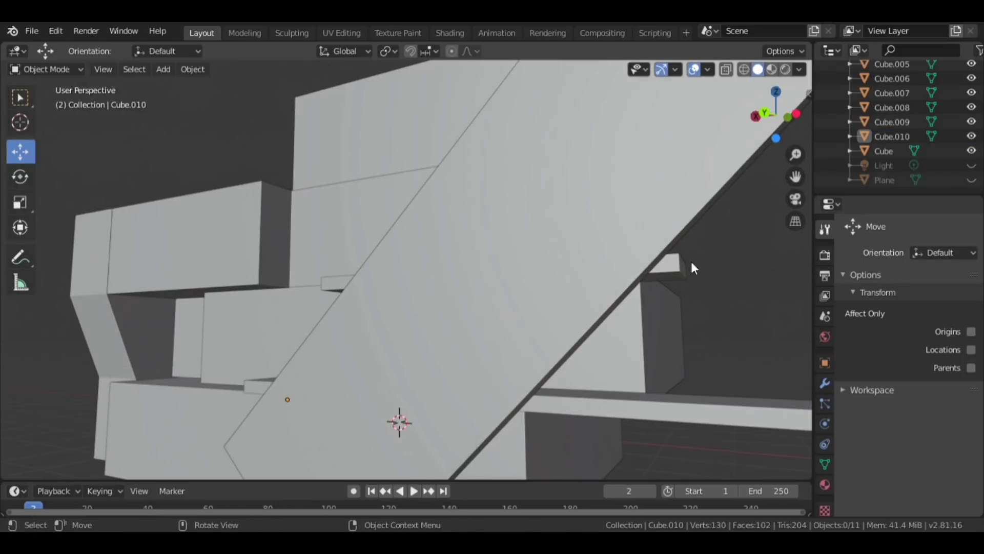
# Step: Shift the tilted panel sideways until its long outer edge meets the overhanging end of the upper slab
pyautogui.scroll(-3, 702, 248)
pyautogui.moveTo(776, 115); pyautogui.dragTo(776, 115)
pyautogui.click(374, 301)
pyautogui.moveTo(374, 301); pyautogui.dragTo(354, 322, button='middle')
pyautogui.hotkey('alt', 'a')
pyautogui.moveTo(776, 115); pyautogui.dragTo(784, 132)
pyautogui.click(784, 131)
pyautogui.click(623, 281)
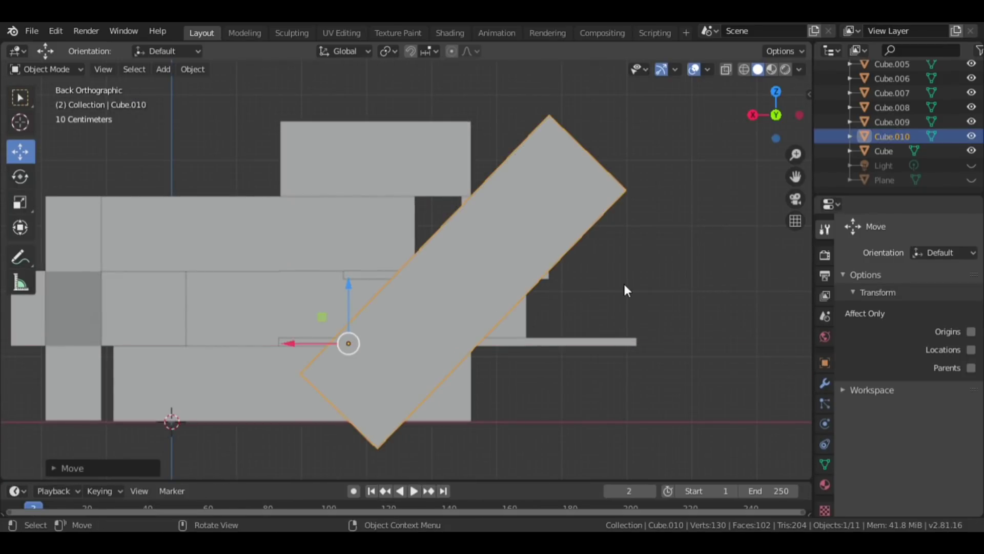
pyautogui.hotkey('alt', 'a')
pyautogui.click(972, 135)
pyautogui.click(972, 137)
pyautogui.moveTo(373, 296); pyautogui.dragTo(372, 302)
pyautogui.hotkey('shift', 'space')
pyautogui.press('g')
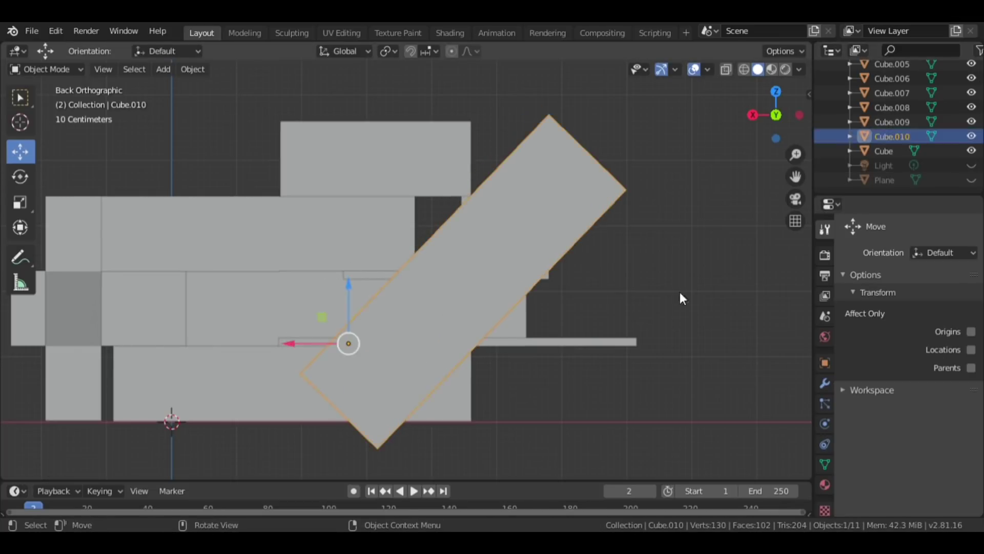
pyautogui.press('Tab')
pyautogui.press('Tab')
# Step: Slant the upper slab's overhanging end along the tilted panel's edge by moving the bottom edge of its end face inward
pyautogui.click(543, 275)
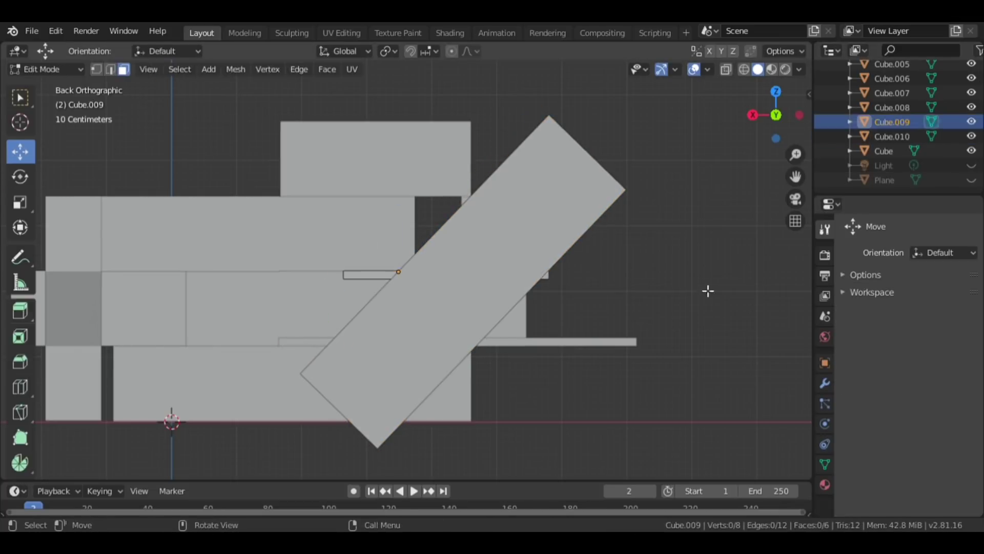
pyautogui.moveTo(703, 291); pyautogui.dragTo(564, 276, button='middle')
pyautogui.press('Tab')
pyautogui.click(445, 272)
pyautogui.click(453, 269)
pyautogui.press('ctrl+KP_1')
pyautogui.scroll(5, 547, 277)
pyautogui.moveTo(641, 288); pyautogui.dragTo(698, 340)
pyautogui.click(648, 296)
pyautogui.moveTo(647, 296); pyautogui.dragTo(571, 329, button='middle')
pyautogui.scroll(-5, 668, 246)
# Step: Return to Object Mode and delete the lower slab
pyautogui.press('Tab')
pyautogui.click(571, 329)
pyautogui.press('Delete')
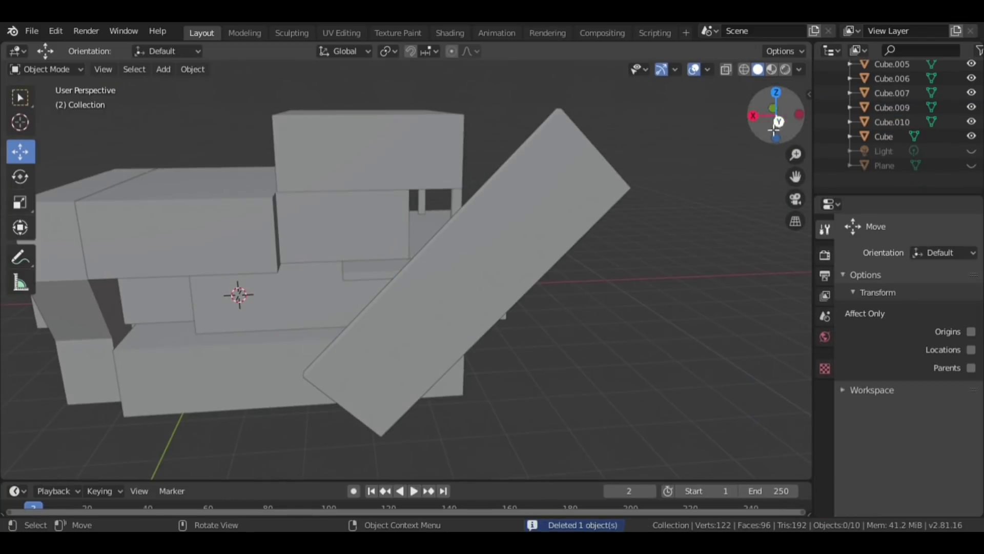
# Step: Duplicate the slanted upper slab and place the copy at the second storey's base, with its slanted end along the panel's edge
pyautogui.press('ctrl+KP_1')
pyautogui.scroll(3, 358, 282)
pyautogui.click(357, 278)
pyautogui.rightClick(357, 278)
pyautogui.click(329, 152)
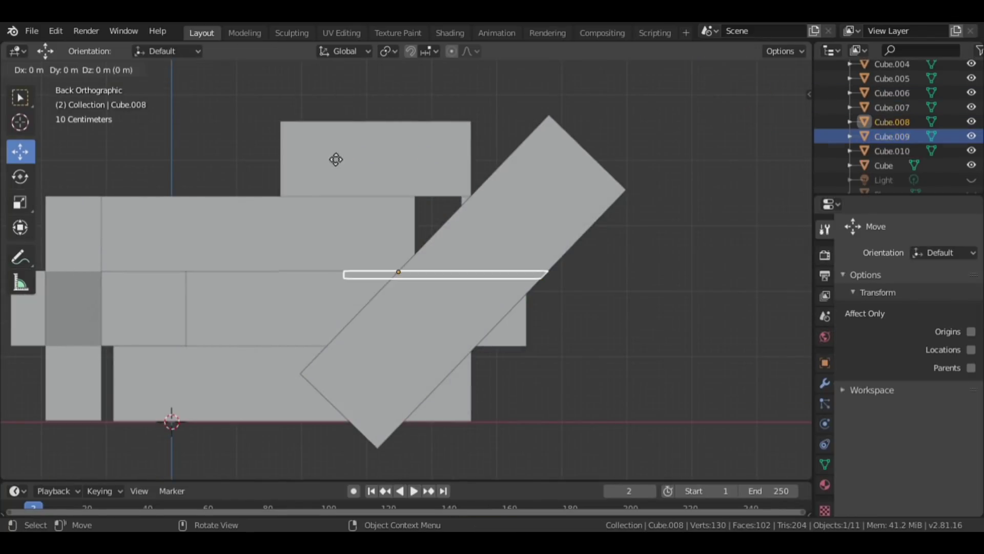
pyautogui.click(270, 224)
pyautogui.scroll(3, 423, 360)
pyautogui.scroll(3, 429, 343)
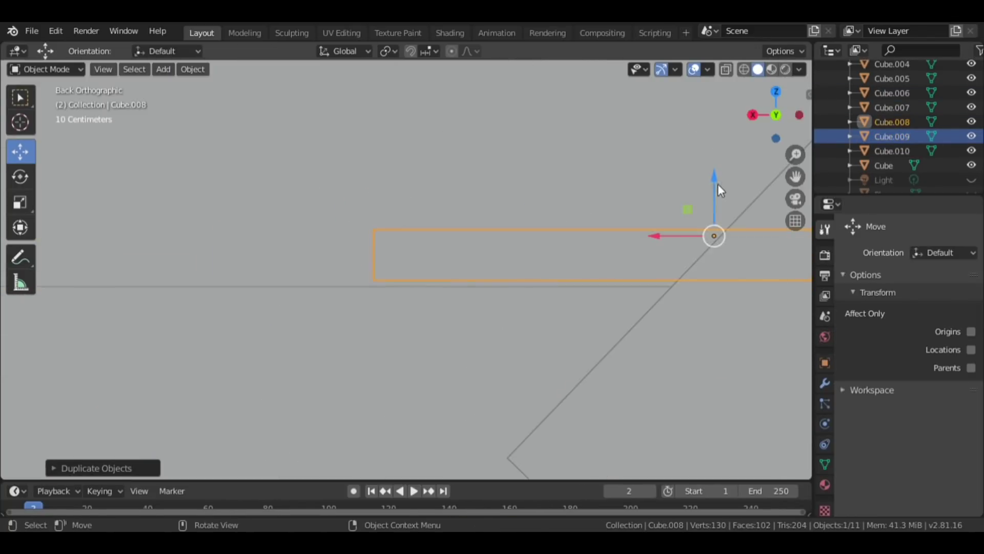
pyautogui.scroll(-4, 633, 338)
# Step: Select the tilted guide panel and hide it
pyautogui.moveTo(619, 319); pyautogui.dragTo(593, 224, button='middle')
pyautogui.click(593, 224)
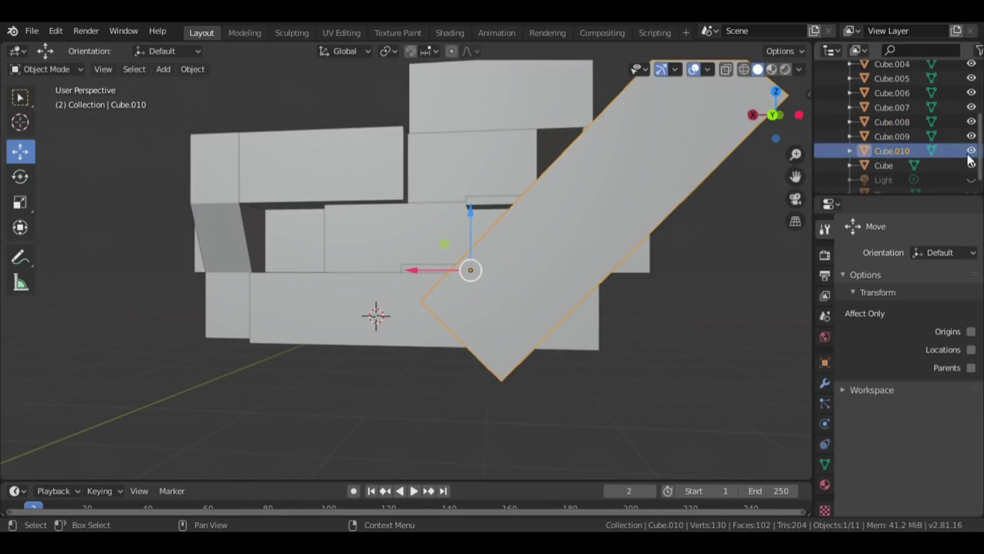
pyautogui.click(971, 151)
# Step: Duplicate the upper slab with the slanted end and leave the copy just below it
pyautogui.click(779, 118)
pyautogui.moveTo(743, 169); pyautogui.dragTo(641, 230, button='middle')
pyautogui.click(710, 212)
pyautogui.rightClick(555, 207)
pyautogui.click(560, 198)
pyautogui.press('Escape')
# Step: Try to rotate the new slab copy into a diagonal and move it between the ends of the two horizontal slabs
pyautogui.press('ctrl+KP_1')
pyautogui.hotkey('shift', 'space')
pyautogui.press('r')
pyautogui.moveTo(552, 166); pyautogui.dragTo(538, 160)
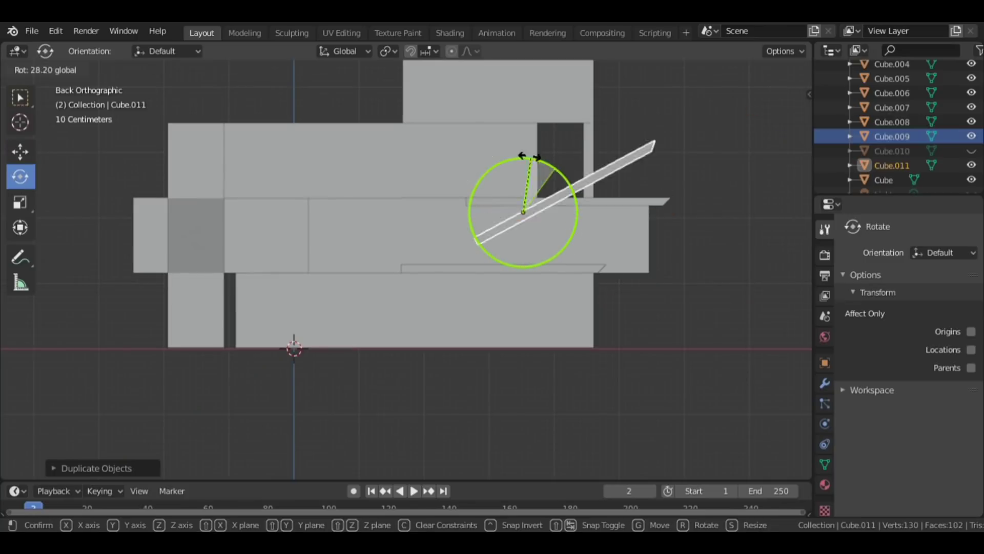
pyautogui.click(18, 149)
pyautogui.scroll(4, 399, 272)
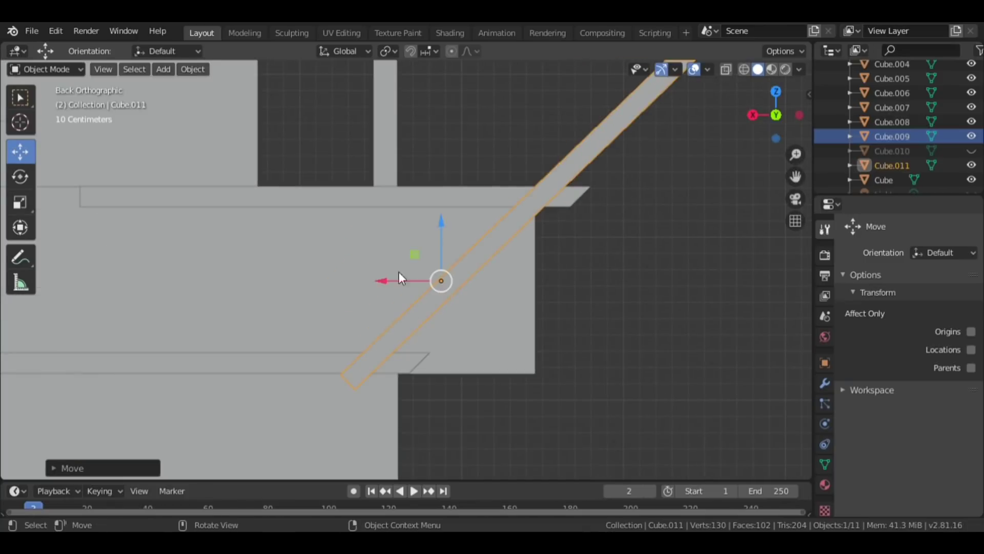
pyautogui.click(19, 152)
pyautogui.moveTo(459, 272); pyautogui.dragTo(486, 266)
# Step: Try to shorten the diagonal slab by moving its upper end face back to the upper slab's tip
pyautogui.moveTo(700, 261); pyautogui.dragTo(553, 307, button='middle')
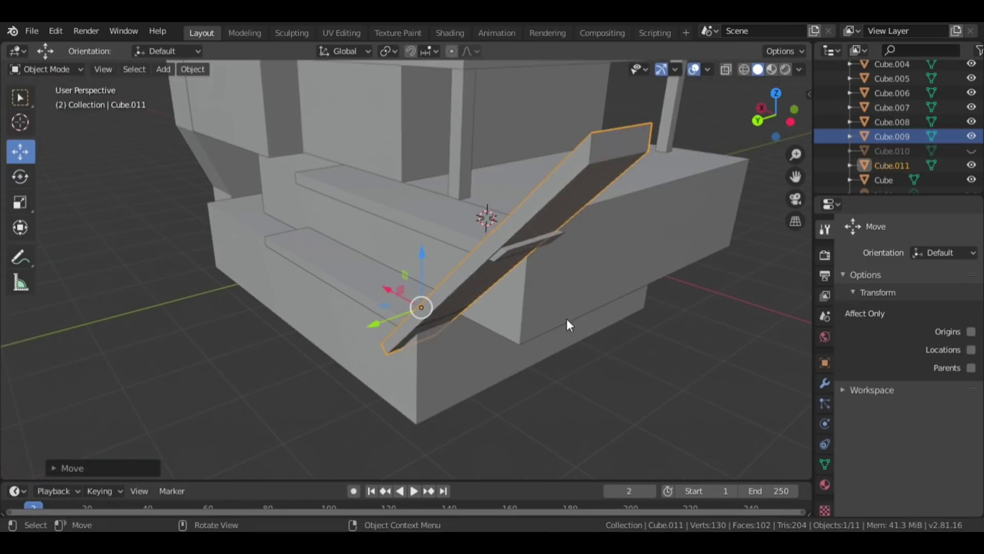
pyautogui.press('Tab')
pyautogui.click(110, 69)
pyautogui.press('ctrl+KP_1')
pyautogui.moveTo(606, 116); pyautogui.dragTo(537, 202)
pyautogui.scroll(2, 600, 174)
pyautogui.scroll(-1, 547, 127)
pyautogui.moveTo(536, 202); pyautogui.dragTo(507, 215, button='middle')
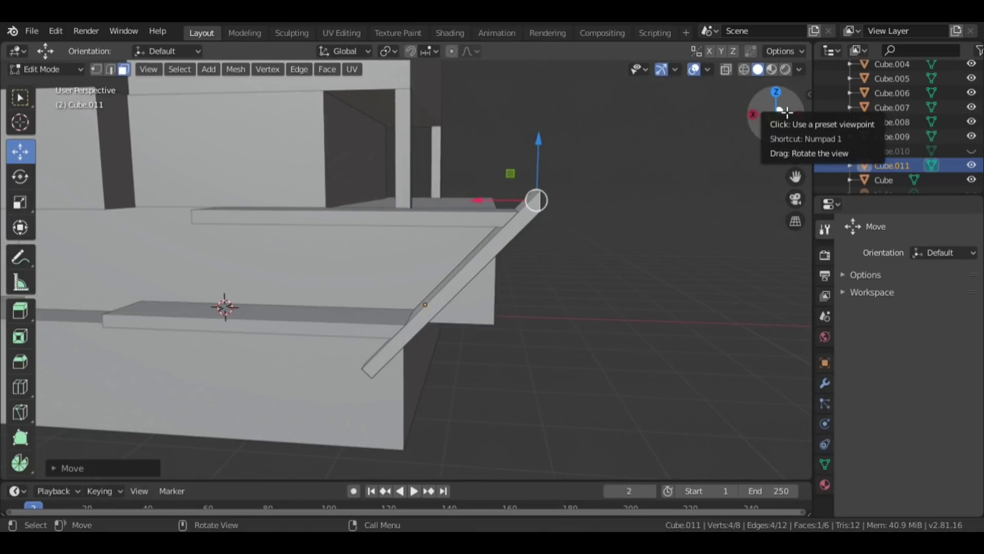
# Step: Square off the slanted end of the horizontal slab copy by moving the top edge of its end face inward
pyautogui.moveTo(787, 112); pyautogui.dragTo(584, 224)
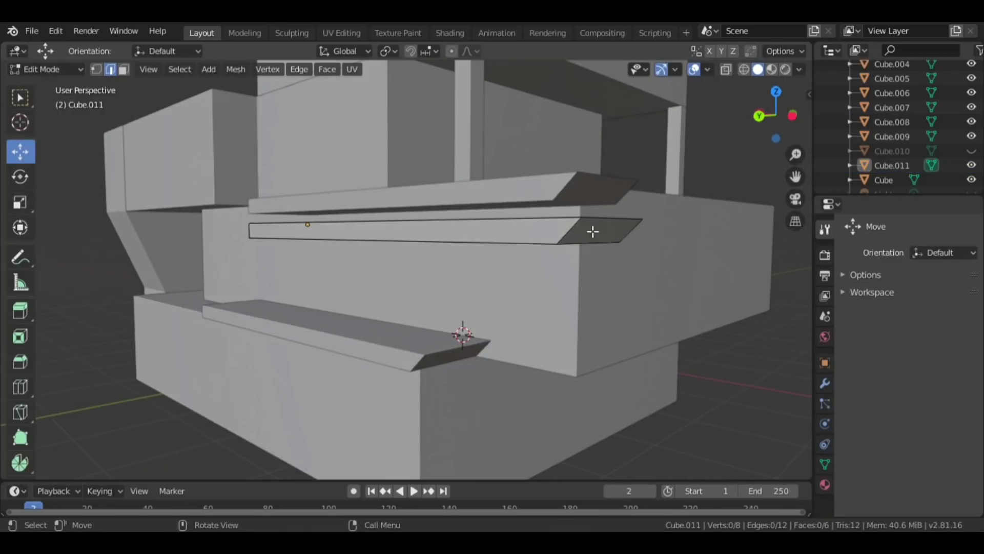
pyautogui.click(599, 221)
pyautogui.press('ctrl+KP_1')
pyautogui.scroll(5, 653, 224)
pyautogui.scroll(4, 652, 224)
pyautogui.moveTo(665, 167); pyautogui.dragTo(490, 175)
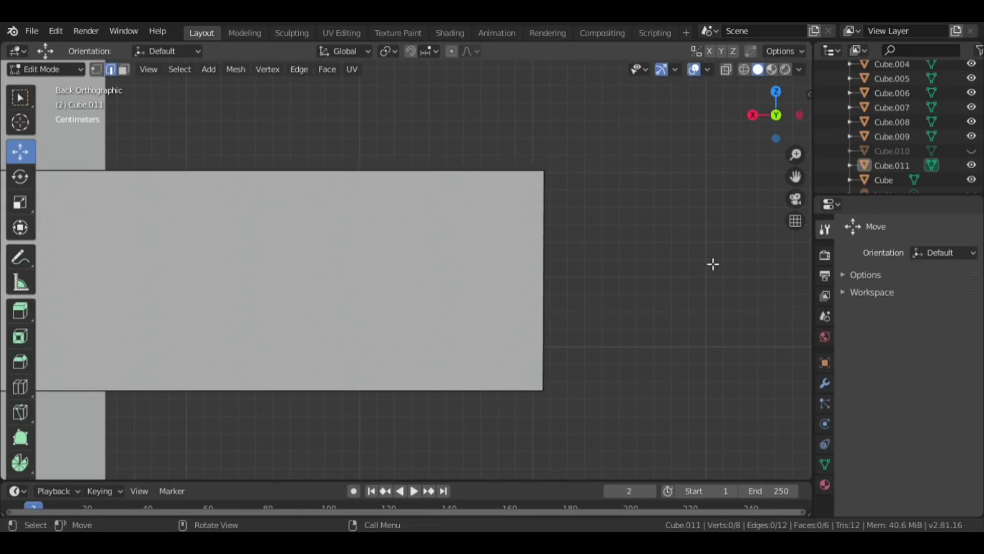
pyautogui.scroll(-5, 713, 264)
# Step: Move the squared end face of the slab copy to the tip of the upper slab
pyautogui.moveTo(528, 276); pyautogui.dragTo(732, 226, button='middle')
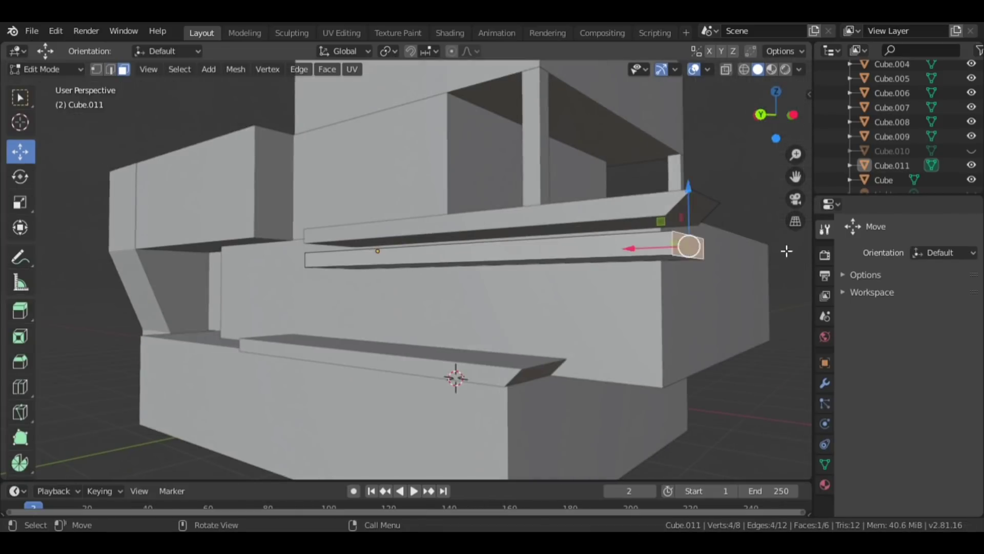
pyautogui.press('ctrl+KP_1')
pyautogui.moveTo(771, 179); pyautogui.dragTo(227, 265, button='middle')
pyautogui.moveTo(381, 246); pyautogui.dragTo(236, 257, button='middle')
pyautogui.press('ctrl+KP_1')
pyautogui.press('g')
pyautogui.press('Escape')
# Step: Move the copy's opposite end face down to the lower slab's end, forming a diagonal strip between the two slabs
pyautogui.moveTo(459, 266); pyautogui.dragTo(731, 237, button='middle')
pyautogui.press('ctrl+KP_1')
pyautogui.press('g')
pyautogui.press('Escape')
pyautogui.moveTo(661, 193); pyautogui.dragTo(579, 230, button='middle')
pyautogui.press('ctrl+KP_1')
pyautogui.press('g')
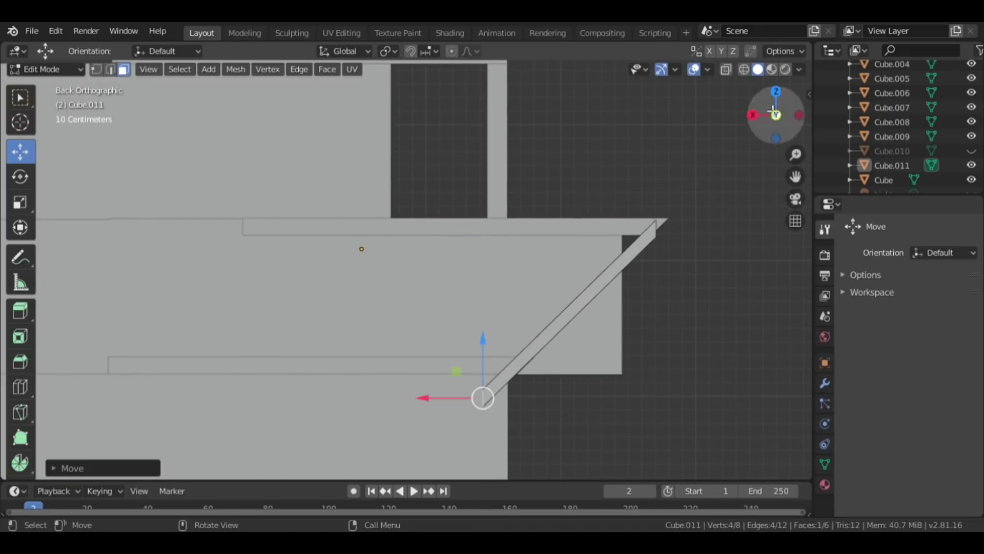
pyautogui.press('Escape')
# Step: Thicken the diagonal strip slightly by moving its upper long face outward
pyautogui.moveTo(420, 398); pyautogui.dragTo(187, 231, button='middle')
pyautogui.press('ctrl+KP_1')
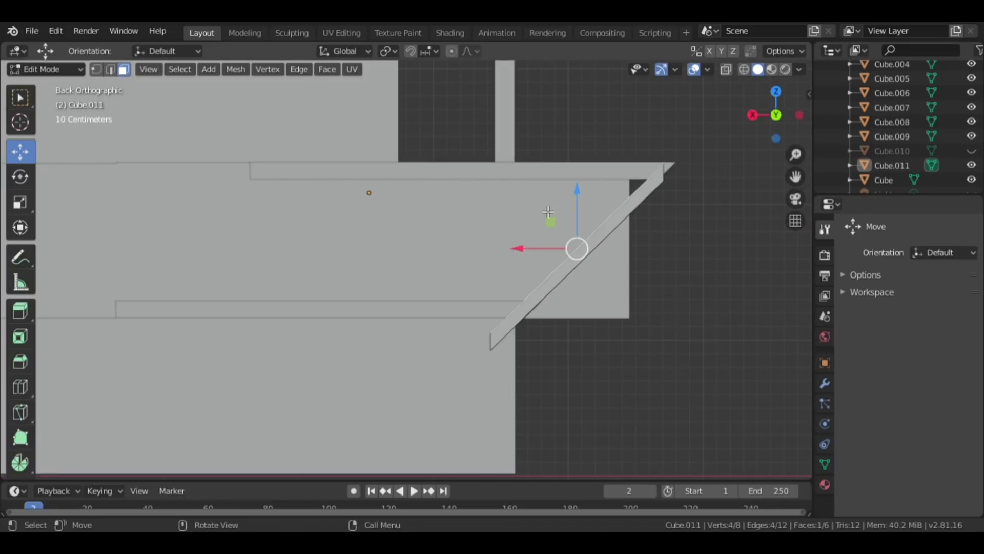
pyautogui.moveTo(796, 139); pyautogui.dragTo(105, 84, button='middle')
pyautogui.press('ctrl+KP_1')
# Step: Move the bottom edge of the diagonal strip's upper end out towards the tip of the upper slab
pyautogui.click(110, 69)
pyautogui.press('ctrl+KP_1')
pyautogui.click(666, 172)
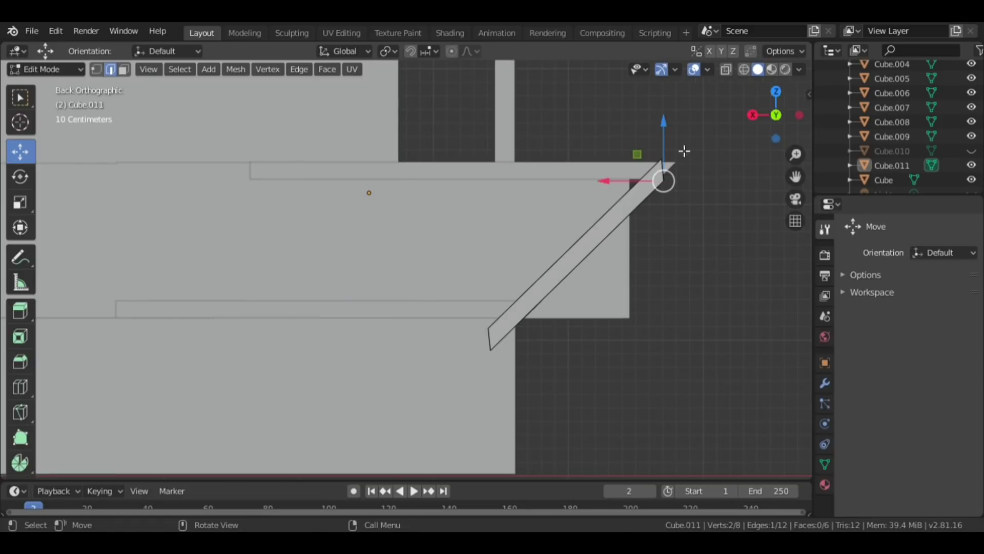
pyautogui.click(676, 174)
pyautogui.scroll(3, 641, 216)
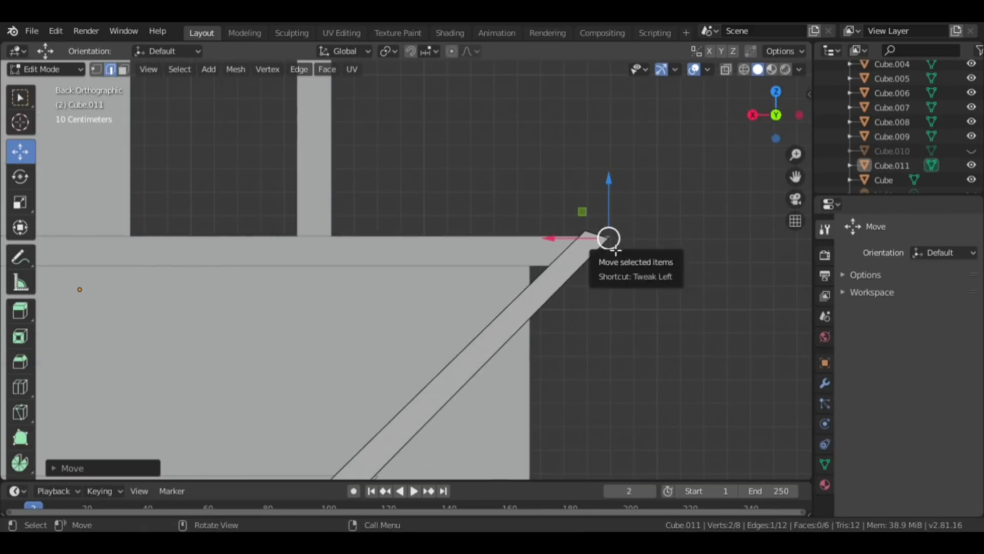
pyautogui.moveTo(617, 250); pyautogui.dragTo(666, 215, button='middle')
pyautogui.press('ctrl+KP_1')
pyautogui.hotkey('ctrl', 'z')
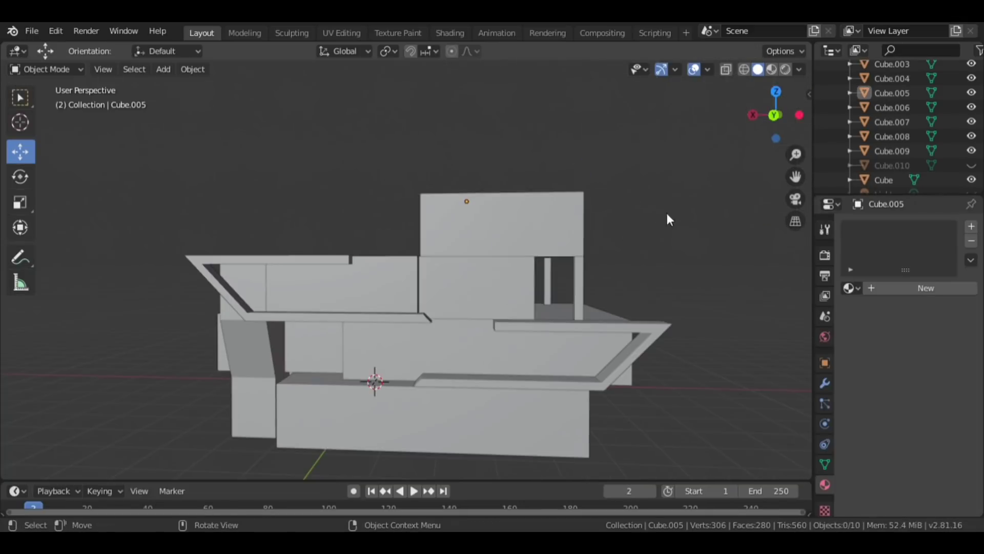
# Step: Duplicate the top storey block above itself and scale the copy down along Z into a thin slab
pyautogui.hotkey('shift', 'd')
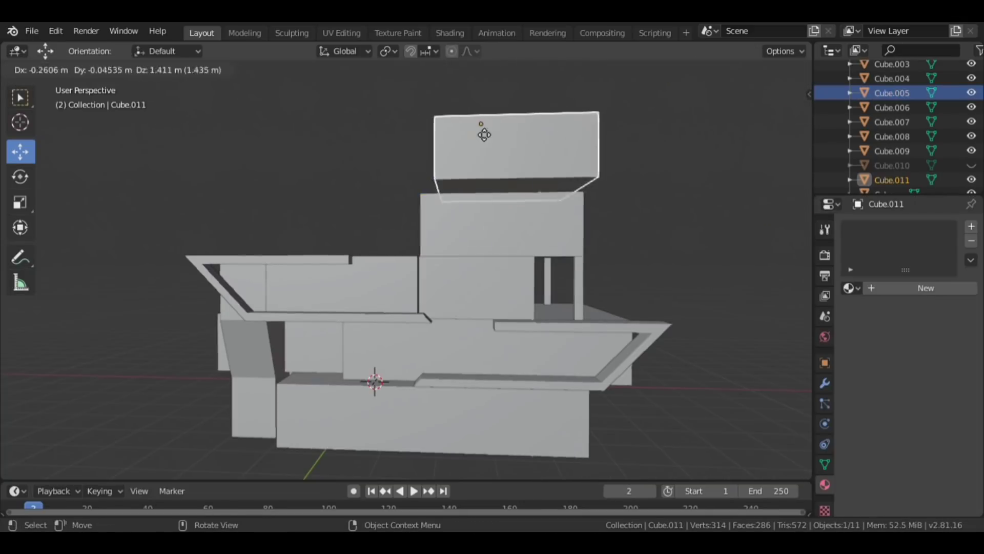
pyautogui.click(464, 135)
pyautogui.press('ctrl+KP_1')
pyautogui.press('s')
pyautogui.press('z')
pyautogui.click(463, 141)
pyautogui.scroll(5, 464, 154)
pyautogui.press('s')
pyautogui.press('z')
pyautogui.click(492, 272)
# Step: Move the thin slab beside the lower frame's tip and scale it along Z to match the frame's thickness
pyautogui.scroll(-5, 492, 272)
pyautogui.press('g')
pyautogui.click(528, 451)
pyautogui.scroll(6, 488, 241)
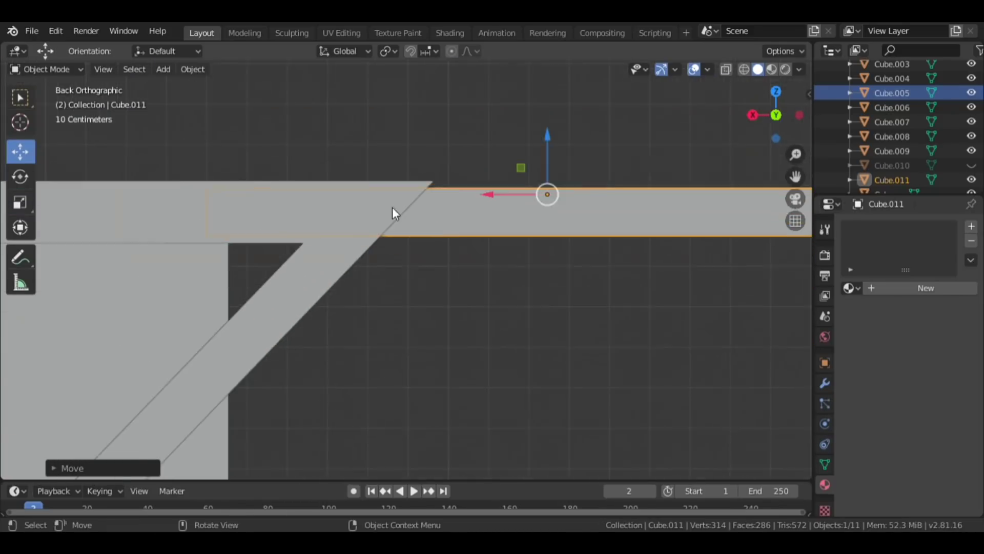
pyautogui.press('s')
pyautogui.press('z')
pyautogui.click(588, 97)
pyautogui.press('s')
pyautogui.press('z')
pyautogui.click(588, 97)
pyautogui.press('g')
pyautogui.click(593, 105)
# Step: Move the thin slab up to the top storey block and align its top edge with the block's top
pyautogui.scroll(-5, 426, 266)
pyautogui.scroll(-3, 639, 188)
pyautogui.scroll(3, 450, 121)
pyautogui.press('g')
pyautogui.click(451, 194)
pyautogui.scroll(4, 779, 162)
pyautogui.scroll(3, 779, 162)
pyautogui.moveTo(577, 264); pyautogui.dragTo(579, 254)
pyautogui.click(598, 187)
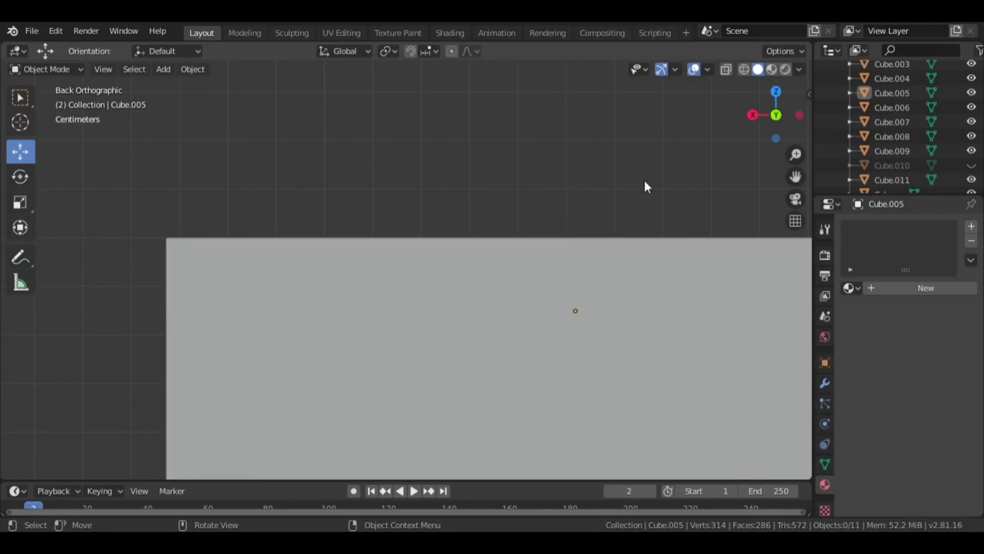
# Step: Lengthen the roof slab along X so it overhangs one end of the top block and stays flush at the other
pyautogui.scroll(-3, 558, 266)
pyautogui.click(558, 266)
pyautogui.scroll(-3, 683, 346)
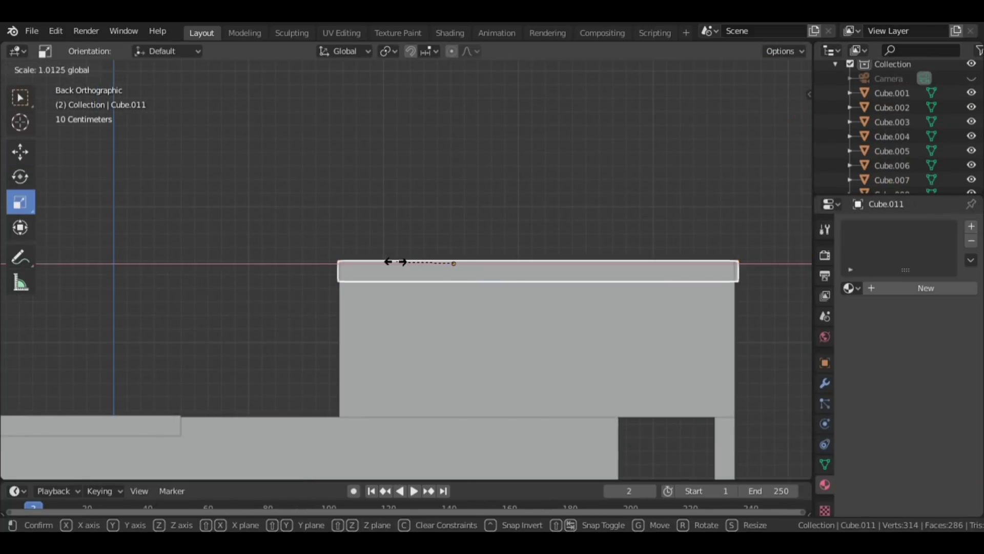
pyautogui.moveTo(397, 262); pyautogui.dragTo(391, 262)
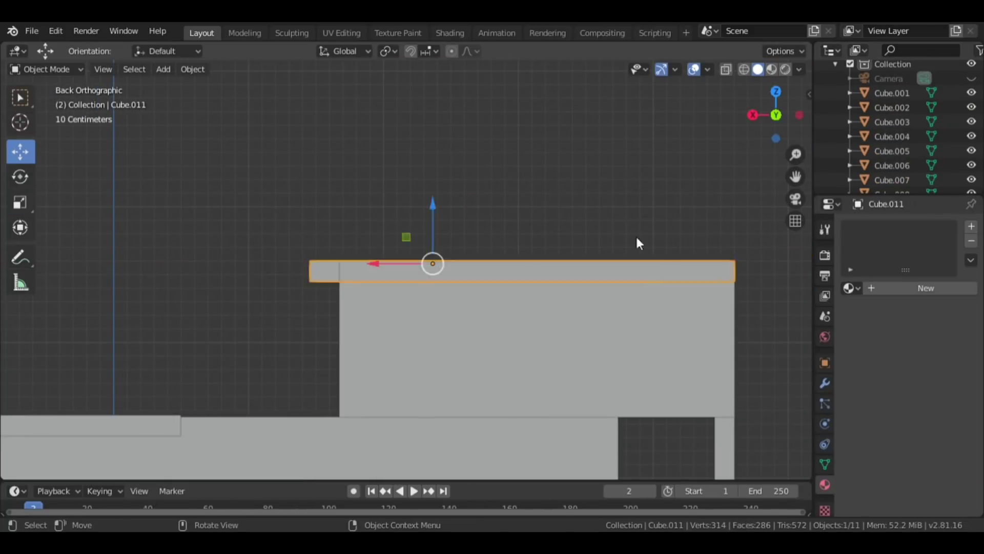
# Step: Extend the roof slab along Y by moving its front face out beyond the top block
pyautogui.scroll(-3, 761, 200)
pyautogui.moveTo(769, 118); pyautogui.dragTo(768, 148)
pyautogui.click(799, 114)
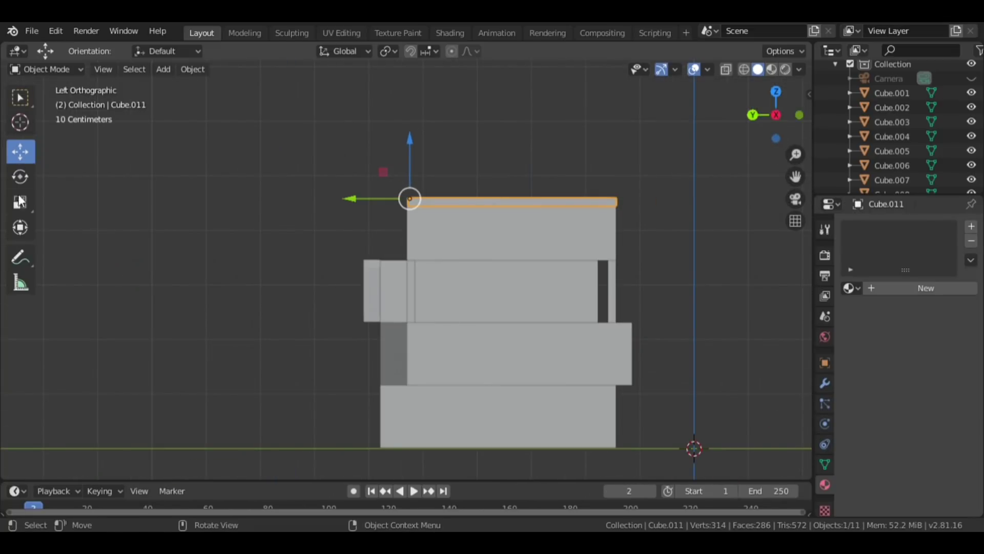
pyautogui.click(351, 194)
pyautogui.moveTo(347, 175); pyautogui.dragTo(215, 169, button='middle')
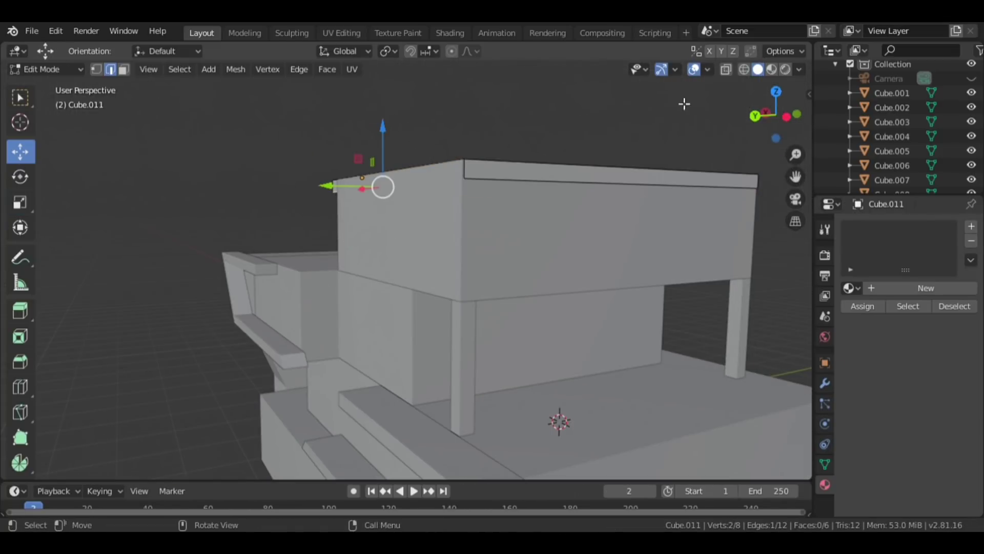
pyautogui.click(786, 117)
pyautogui.press('g')
pyautogui.click(287, 193)
pyautogui.scroll(4, 302, 184)
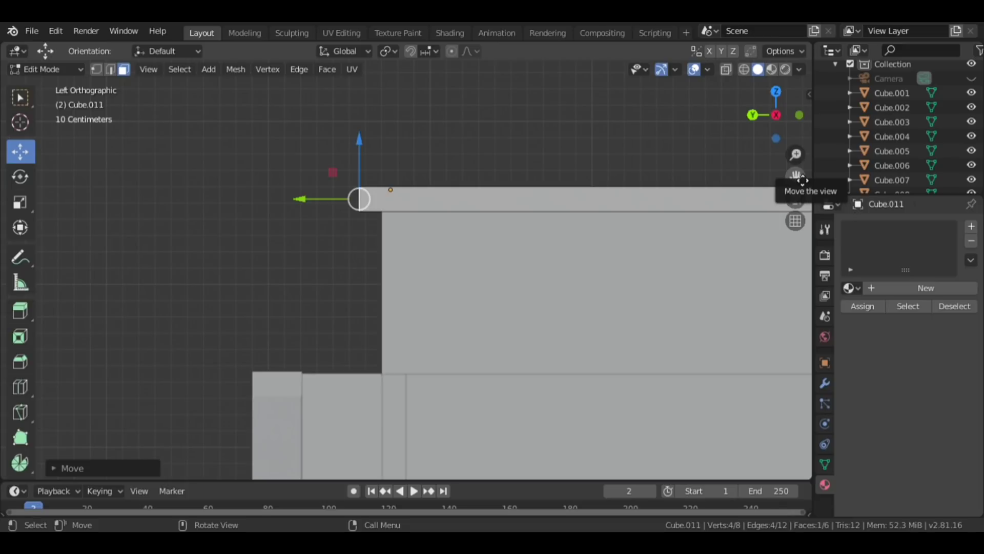
# Step: Adjust the roof slab's front face along Y and move its opposite face out so both sides overhang the top block about equally
pyautogui.moveTo(507, 245)
pyautogui.mouseDown(button='middle')
pyautogui.moveTo(517, 244)
pyautogui.moveTo(507, 245)
pyautogui.mouseUp(button='middle')
pyautogui.press('g')
pyautogui.press('y')
pyautogui.click(507, 245)
pyautogui.moveTo(776, 115); pyautogui.dragTo(765, 110)
pyautogui.click(764, 110)
pyautogui.scroll(2, 481, 266)
pyautogui.press('g')
pyautogui.press('y')
pyautogui.press('Return')
pyautogui.moveTo(796, 177); pyautogui.dragTo(976, 173)
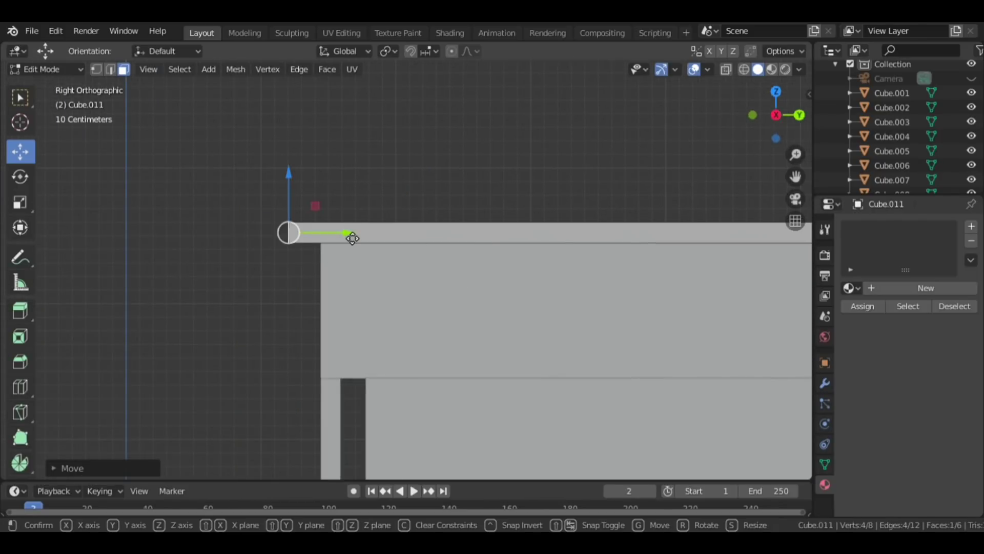
pyautogui.moveTo(345, 239); pyautogui.dragTo(387, 238)
# Step: Move the roof slab's flush end face outward along X, past the side of the top block
pyautogui.moveTo(387, 239); pyautogui.dragTo(559, 193, button='middle')
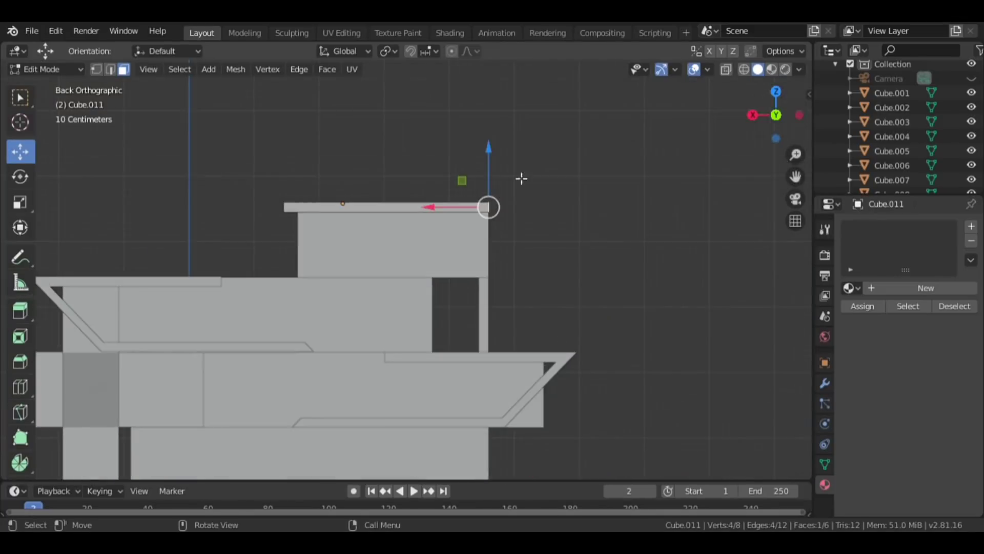
pyautogui.scroll(5, 488, 174)
pyautogui.click(515, 167)
pyautogui.scroll(-3, 515, 167)
pyautogui.moveTo(515, 166); pyautogui.dragTo(433, 240, button='middle')
pyautogui.keyDown('alt'); pyautogui.moveTo(462, 256); pyautogui.dragTo(749, 202, button='middle'); pyautogui.keyUp('alt')
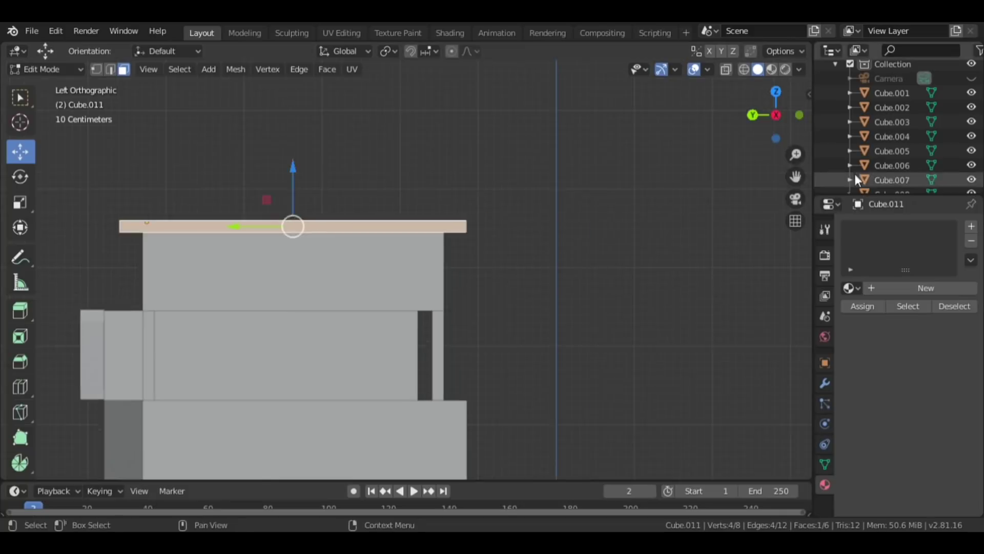
pyautogui.scroll(2, 748, 202)
pyautogui.scroll(-2, 439, 215)
pyautogui.keyDown('shift'); pyautogui.moveTo(440, 216); pyautogui.dragTo(510, 187, button='middle'); pyautogui.keyUp('shift')
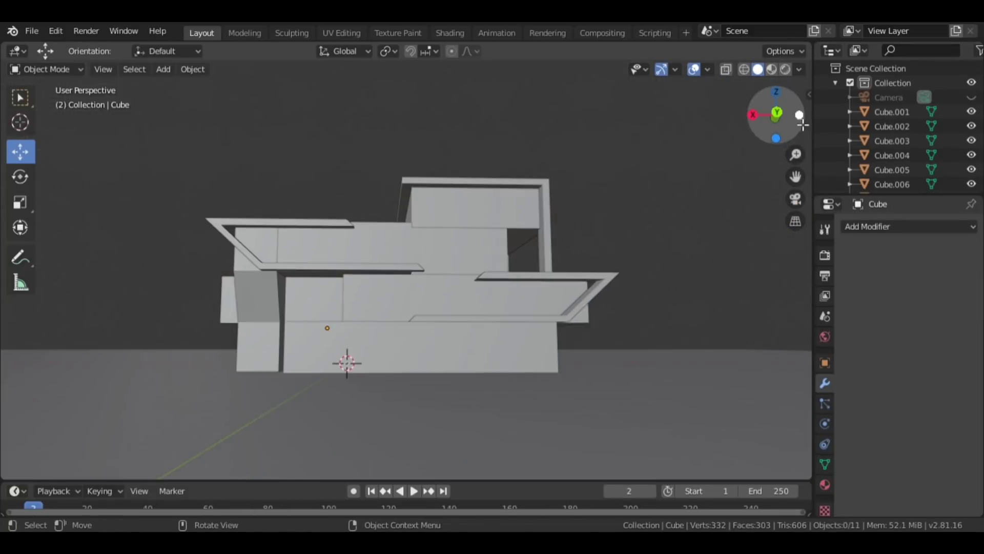
# Step: Extrude the ground-floor block's upper band outward about 8.57 m along Y as a canopy above the human figure
pyautogui.moveTo(340, 356); pyautogui.dragTo(482, 379, button='middle')
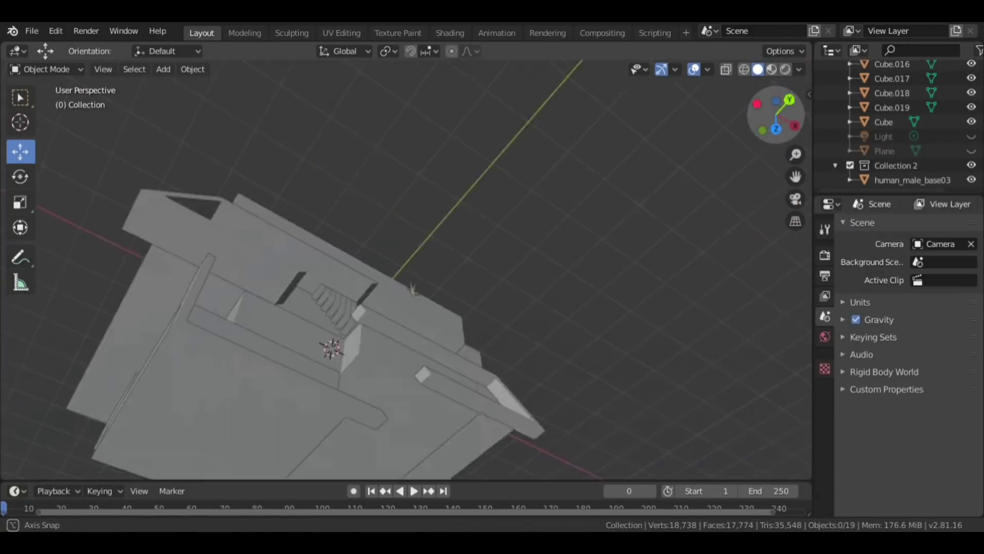
pyautogui.moveTo(412, 289); pyautogui.dragTo(436, 363, button='middle')
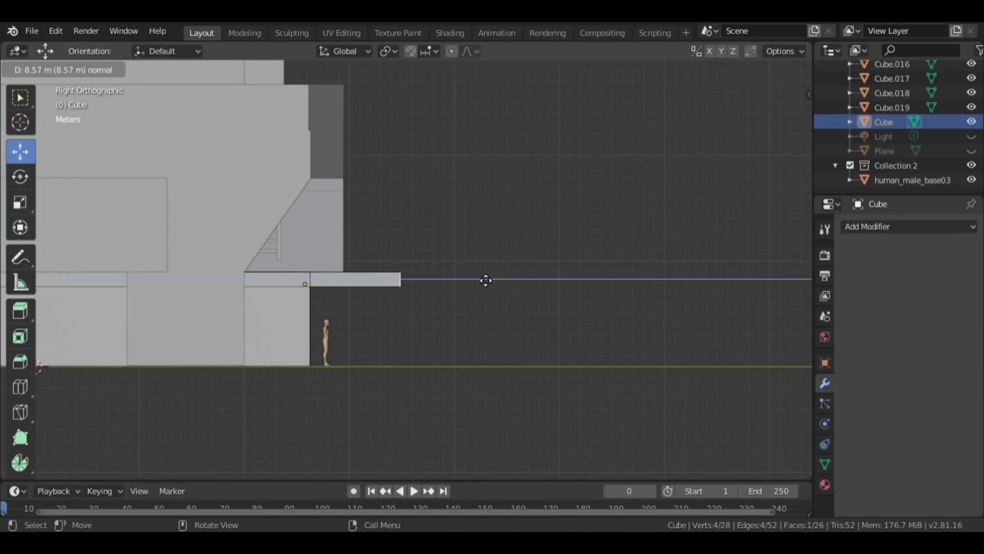
pyautogui.click(485, 280)
# Step: Add loop cuts to the canopy, one parallel to its front edge and one close to each side end
pyautogui.moveTo(485, 280); pyautogui.dragTo(427, 274, button='middle')
pyautogui.click(414, 353)
pyautogui.moveTo(414, 353); pyautogui.dragTo(349, 182, button='middle')
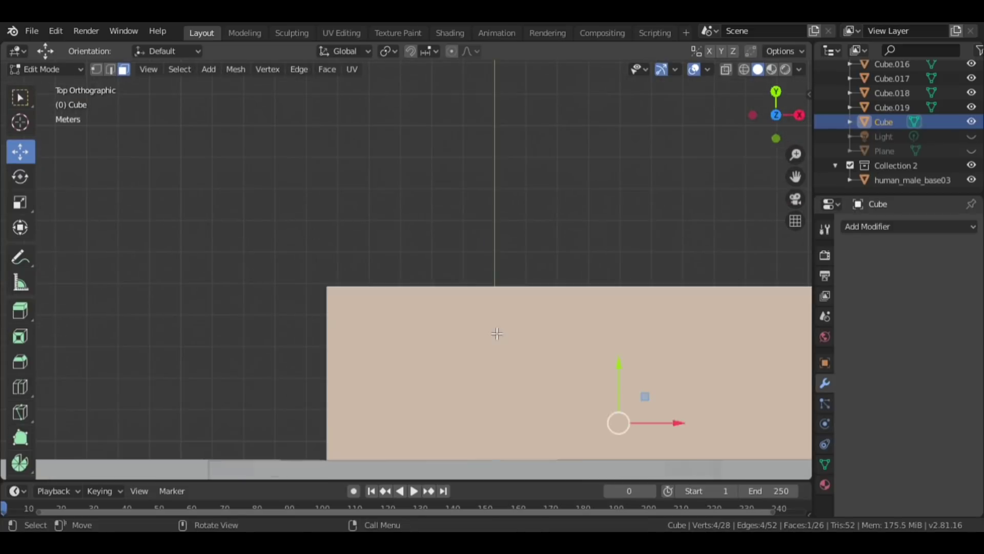
pyautogui.scroll(-1, 414, 289)
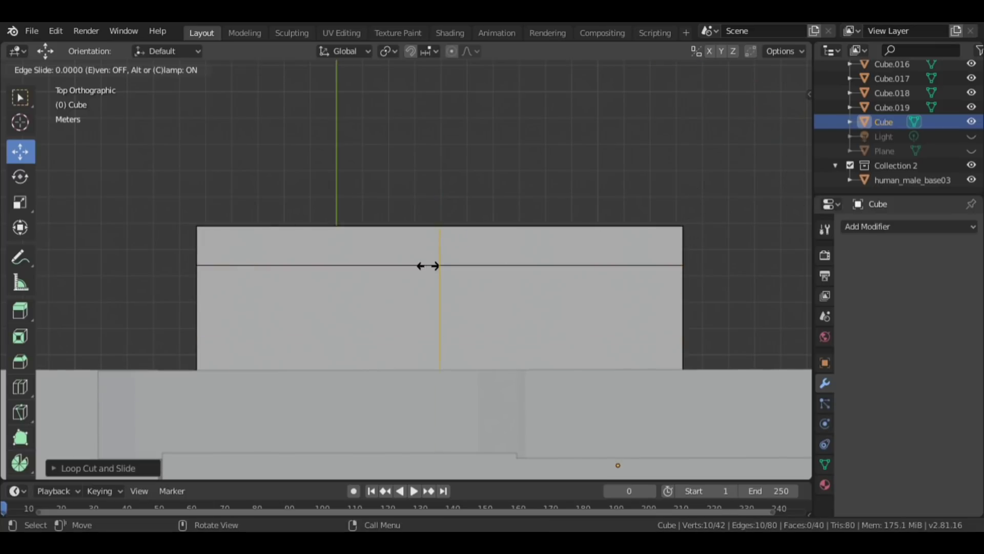
pyautogui.moveTo(760, 285); pyautogui.dragTo(489, 311, button='middle')
pyautogui.click(215, 410)
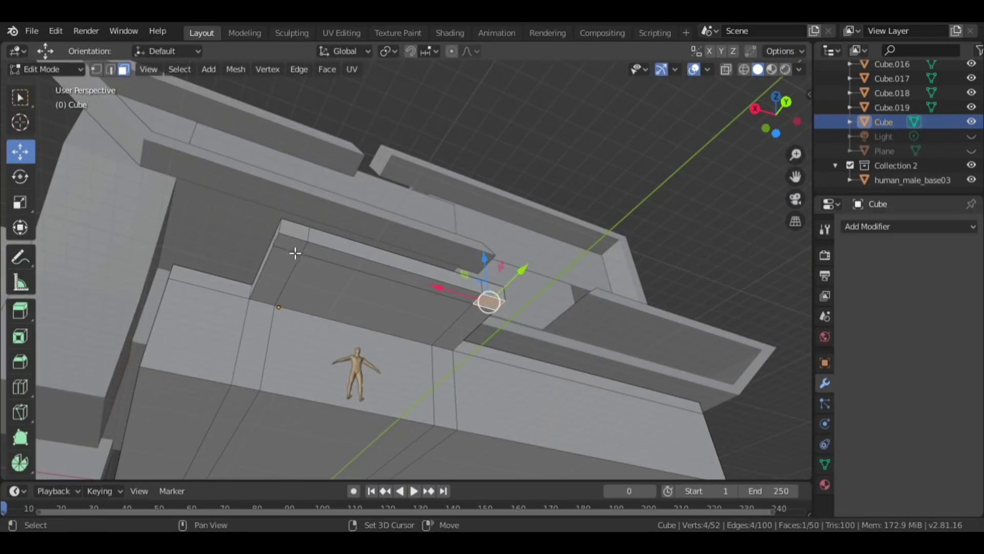
# Step: Try to extrude the two corner faces under the canopy's front edge down to the ground
pyautogui.keyDown('shift'); pyautogui.click(298, 276); pyautogui.keyUp('shift')
pyautogui.press('ctrl+KP_1')
pyautogui.click(424, 387)
pyautogui.moveTo(423, 386); pyautogui.dragTo(586, 248, button='middle')
pyautogui.hotkey('ctrl', 'z')
pyautogui.scroll(3, 582, 263)
pyautogui.scroll(-3, 583, 264)
pyautogui.hotkey('alt', 'a')
pyautogui.scroll(4, 586, 248)
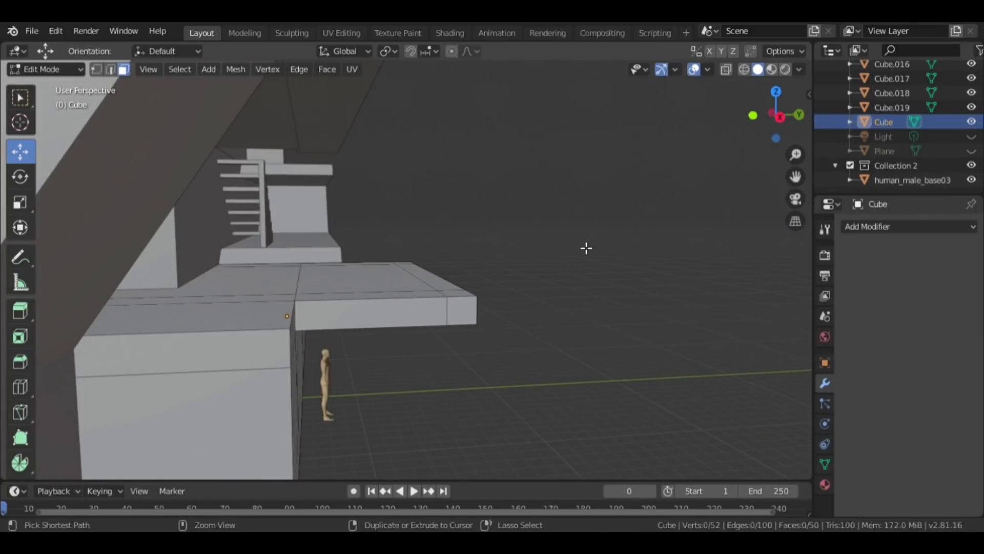
# Step: Add another loop cut behind the canopy's front one and extrude the two underside faces between the cuts down to the ground as pillars
pyautogui.press('KP_7')
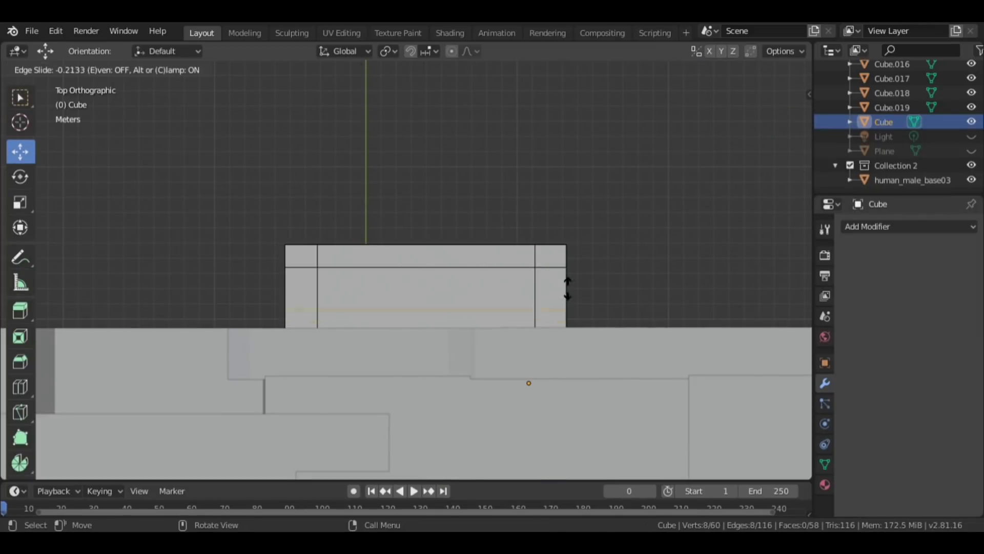
pyautogui.click(571, 272)
pyautogui.moveTo(571, 272); pyautogui.dragTo(340, 198, button='middle')
pyautogui.keyDown('shift'); pyautogui.click(424, 340); pyautogui.keyUp('shift')
pyautogui.press('ctrl+KP_1')
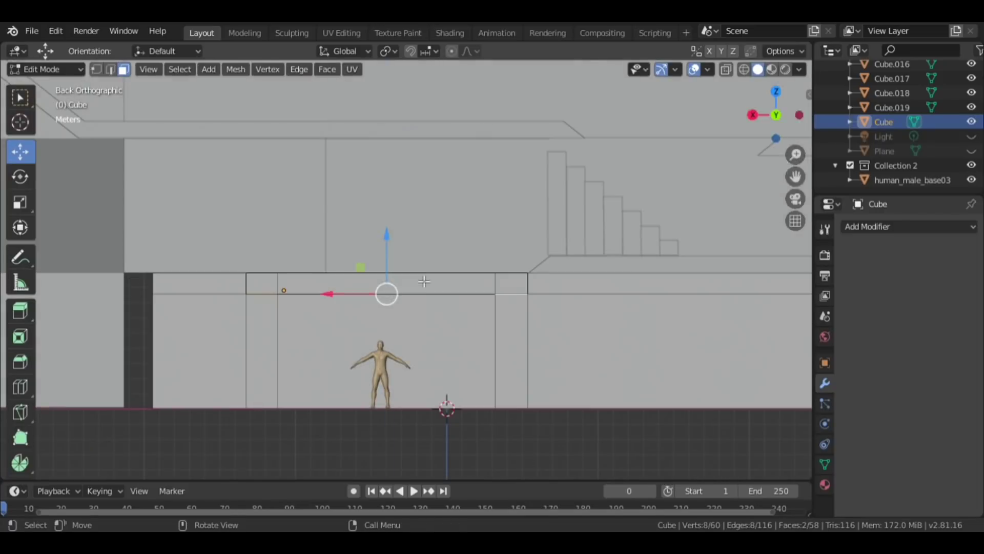
pyautogui.click(431, 397)
# Step: Move the lower ends of both canopy pillars along Y to the foot of the wall so the pillars slant inward
pyautogui.moveTo(432, 397); pyautogui.dragTo(390, 410, button='middle')
pyautogui.press('KP_3')
pyautogui.press('g')
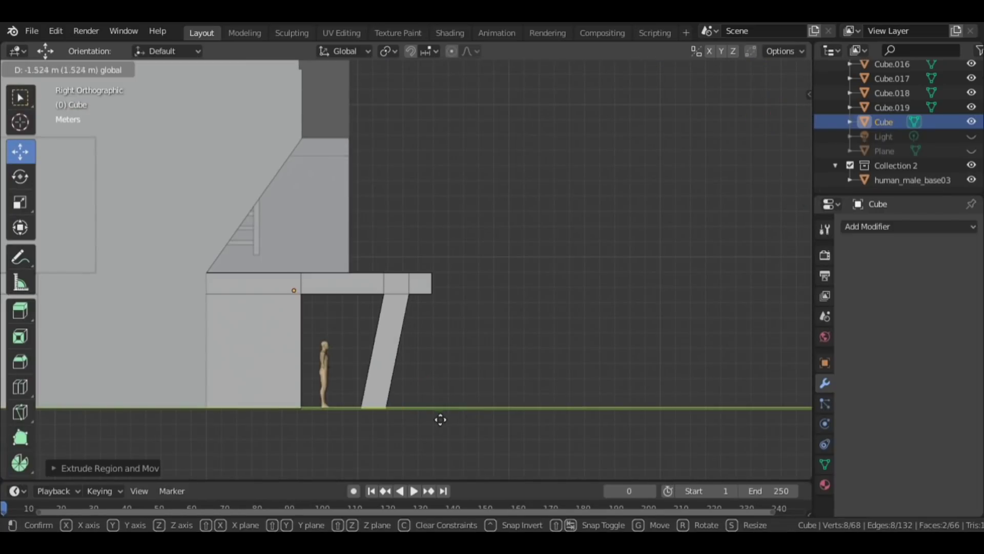
pyautogui.click(384, 412)
pyautogui.scroll(6, 389, 410)
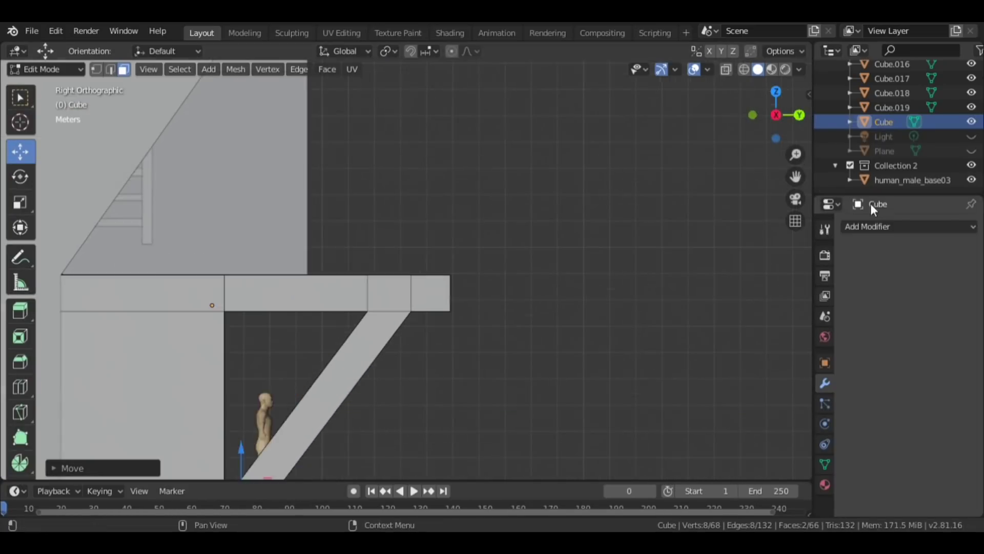
pyautogui.click(461, 341)
pyautogui.moveTo(461, 340); pyautogui.dragTo(777, 117, button='middle')
pyautogui.scroll(-5, 176, 252)
pyautogui.scroll(3, 776, 118)
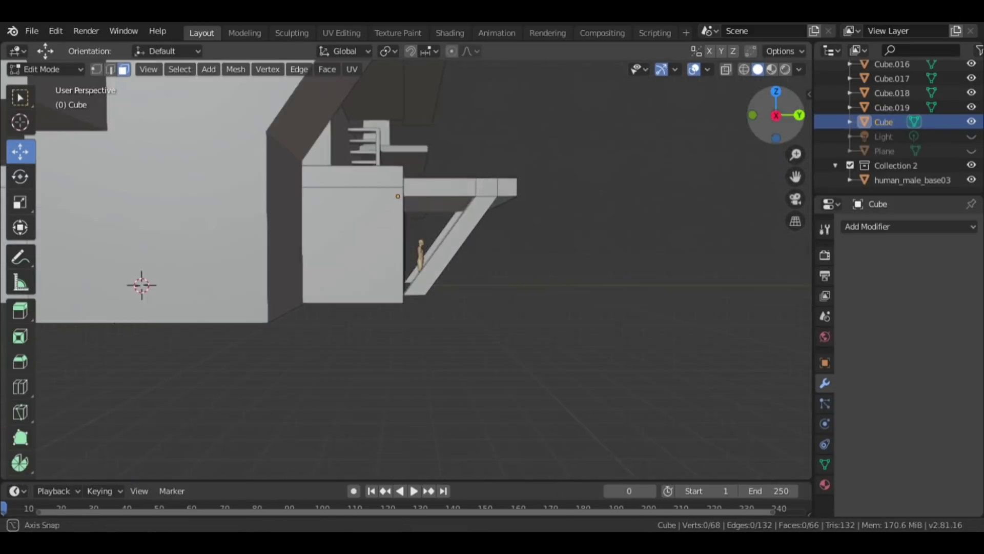
pyautogui.moveTo(777, 118); pyautogui.dragTo(767, 121)
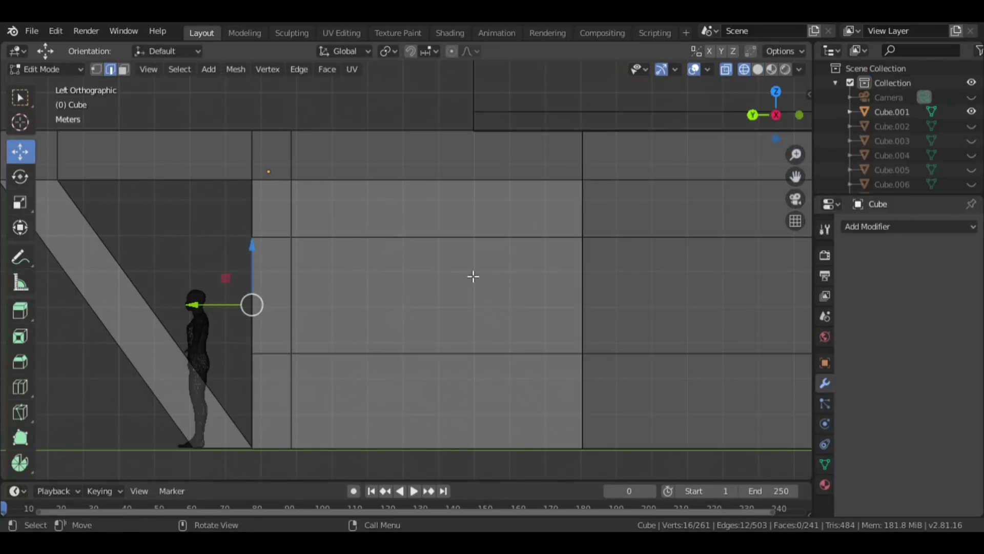
# Step: Extrude the selected edges of the ground-floor front wall inward along Y to give the wall depth
pyautogui.moveTo(358, 287); pyautogui.dragTo(510, 316, button='middle')
pyautogui.click(510, 316)
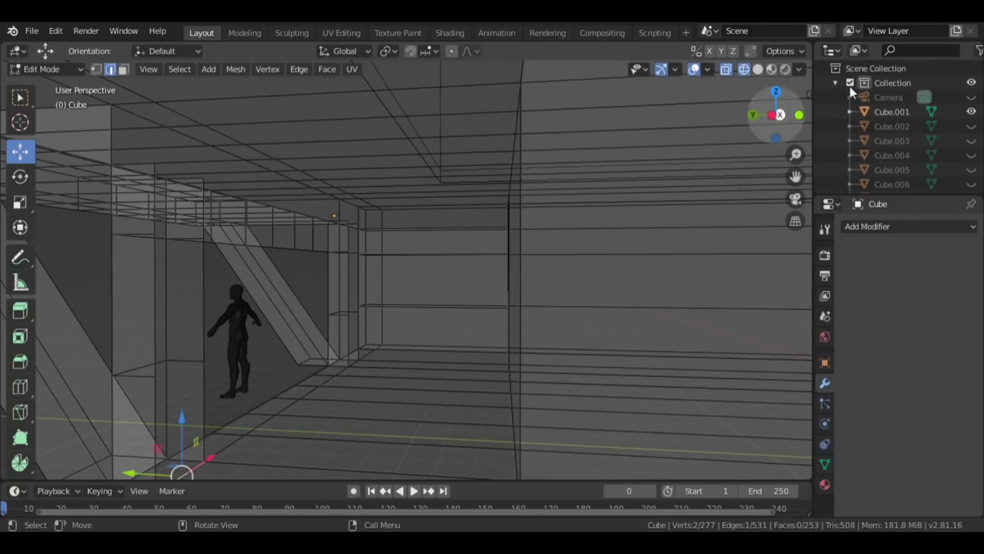
pyautogui.click(753, 116)
pyautogui.moveTo(791, 127)
pyautogui.mouseDown()
pyautogui.moveTo(764, 104)
pyautogui.moveTo(697, 128)
pyautogui.mouseUp()
pyautogui.click(758, 69)
# Step: Select the chain of upper edges along the ground-floor front wall, extrude it inward along Y, and leave mesh editing
pyautogui.scroll(5, 417, 239)
pyautogui.moveTo(417, 239); pyautogui.dragTo(737, 189, button='middle')
pyautogui.moveTo(462, 230); pyautogui.dragTo(410, 205, button='middle')
pyautogui.scroll(3, 389, 190)
pyautogui.keyDown('shift'); pyautogui.click(384, 186); pyautogui.keyUp('shift')
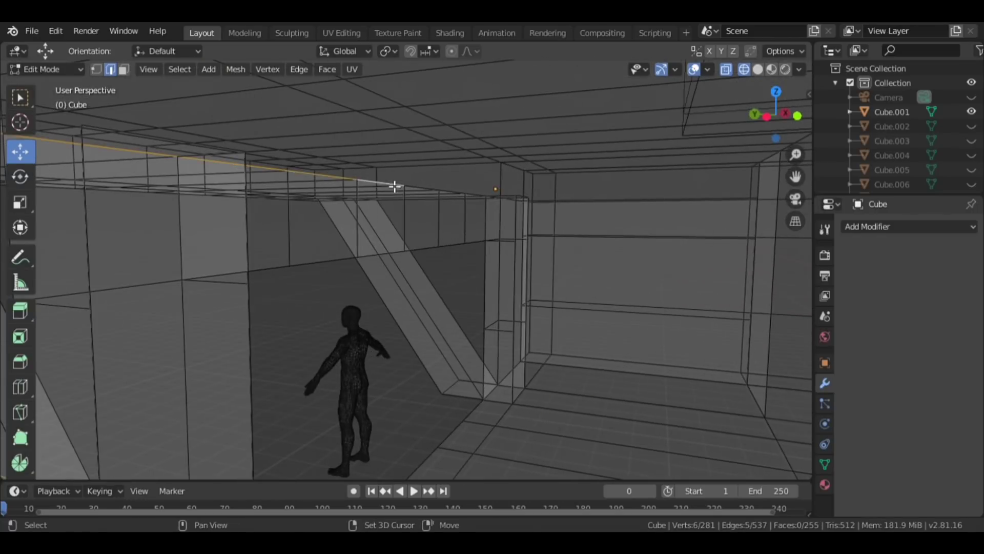
pyautogui.keyDown('shift'); pyautogui.click(389, 188); pyautogui.keyUp('shift')
pyautogui.scroll(3, 504, 129)
pyautogui.moveTo(757, 147); pyautogui.dragTo(513, 205, button='middle')
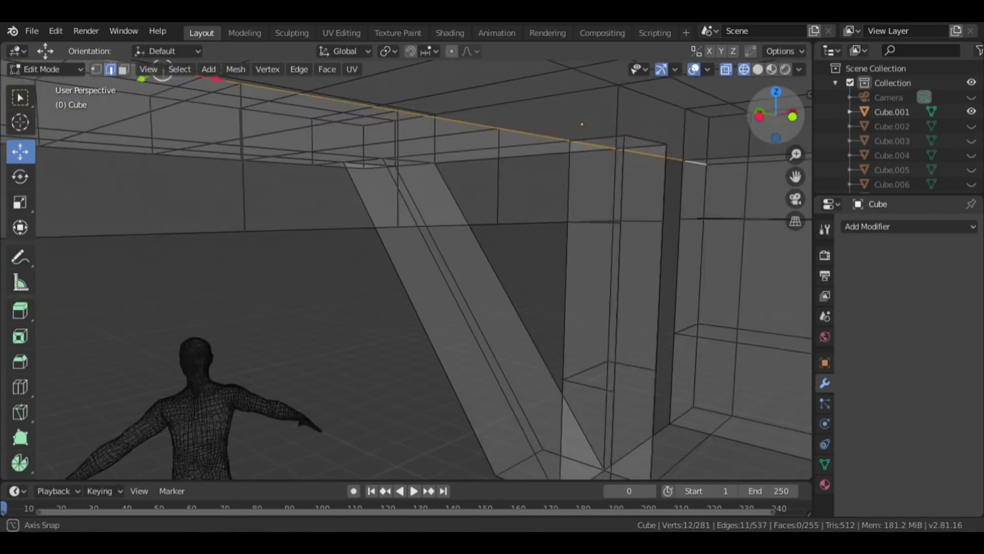
pyautogui.keyDown('shift'); pyautogui.click(432, 204); pyautogui.keyUp('shift')
pyautogui.moveTo(433, 203); pyautogui.dragTo(562, 210, button='middle')
pyautogui.scroll(-3, 774, 116)
pyautogui.scroll(3, 470, 187)
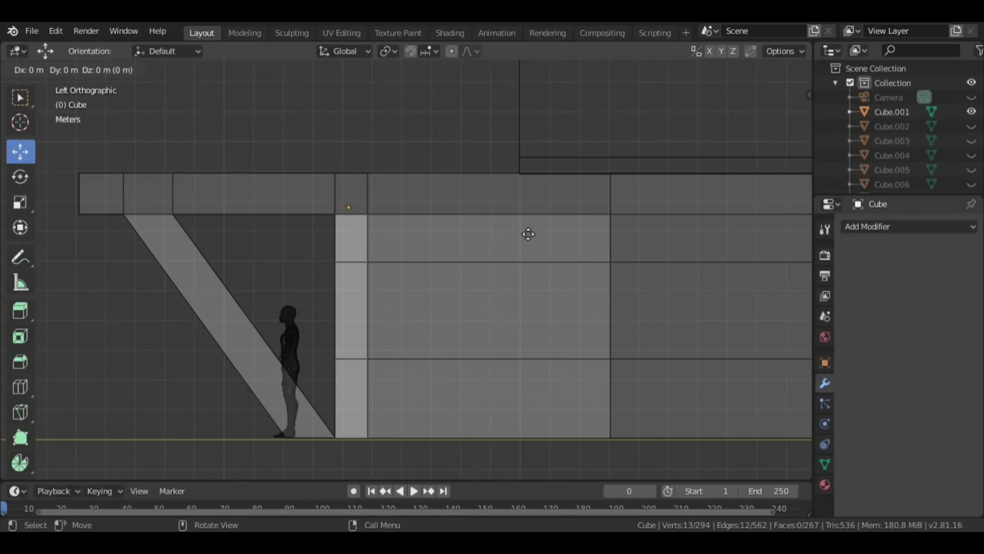
pyautogui.click(804, 235)
pyautogui.moveTo(804, 236); pyautogui.dragTo(589, 323, button='middle')
pyautogui.press('Tab')
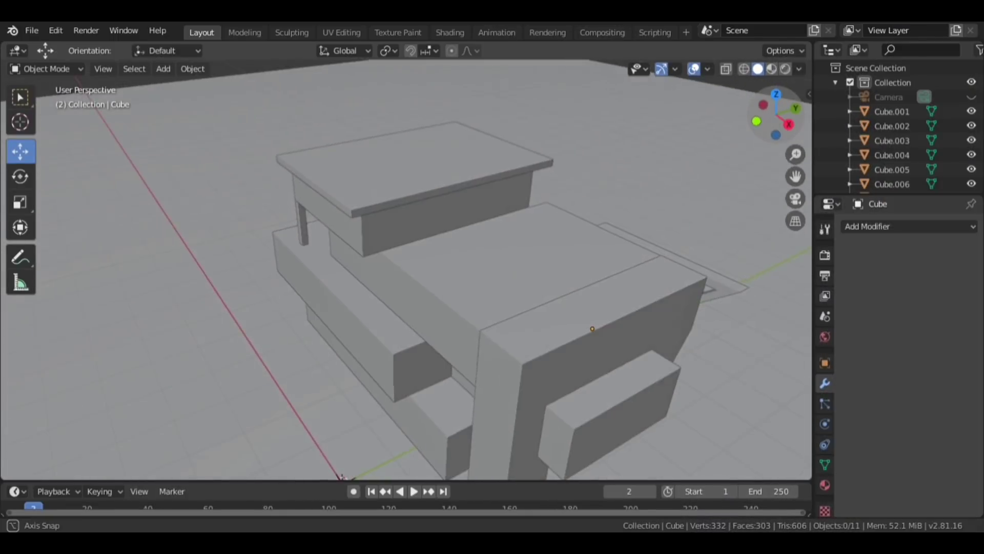
pyautogui.moveTo(492, 307); pyautogui.dragTo(518, 205, button='middle')
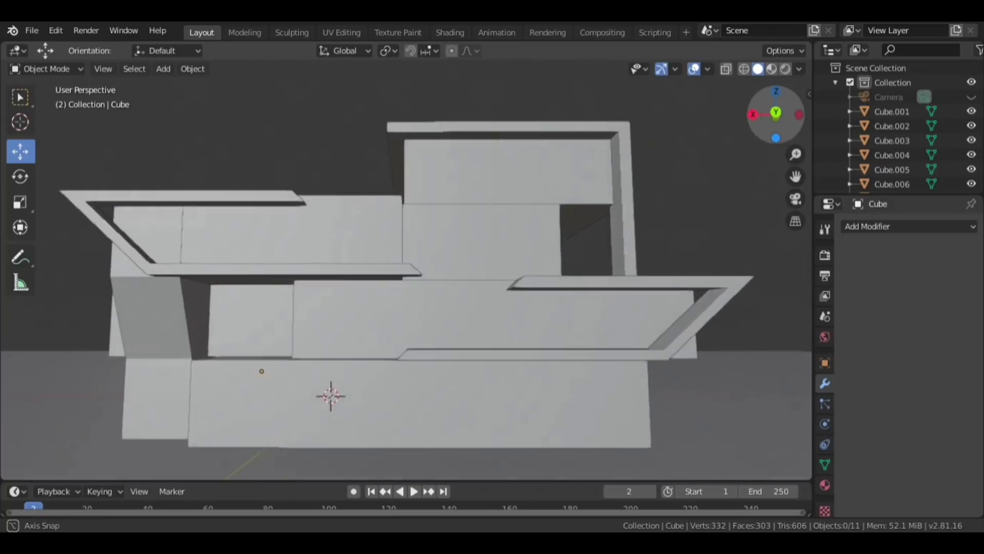
pyautogui.moveTo(461, 256); pyautogui.dragTo(564, 277, button='middle')
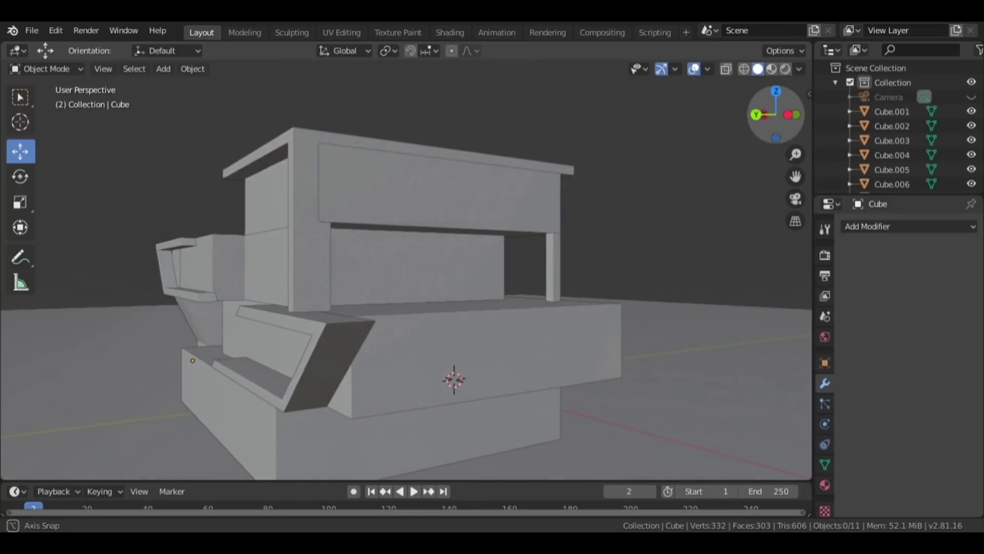